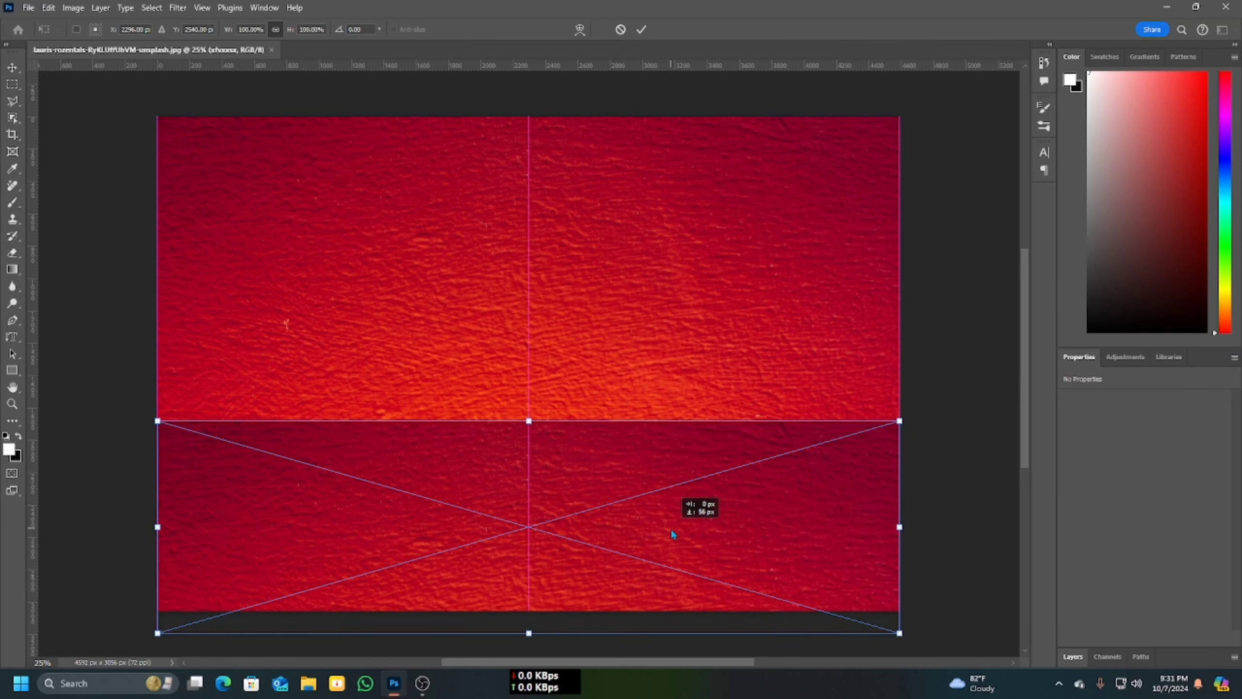
Show the layer list and commit the placed red texture image across the lower part of the canvas.
left_click(264, 7)
left_click(342, 344)
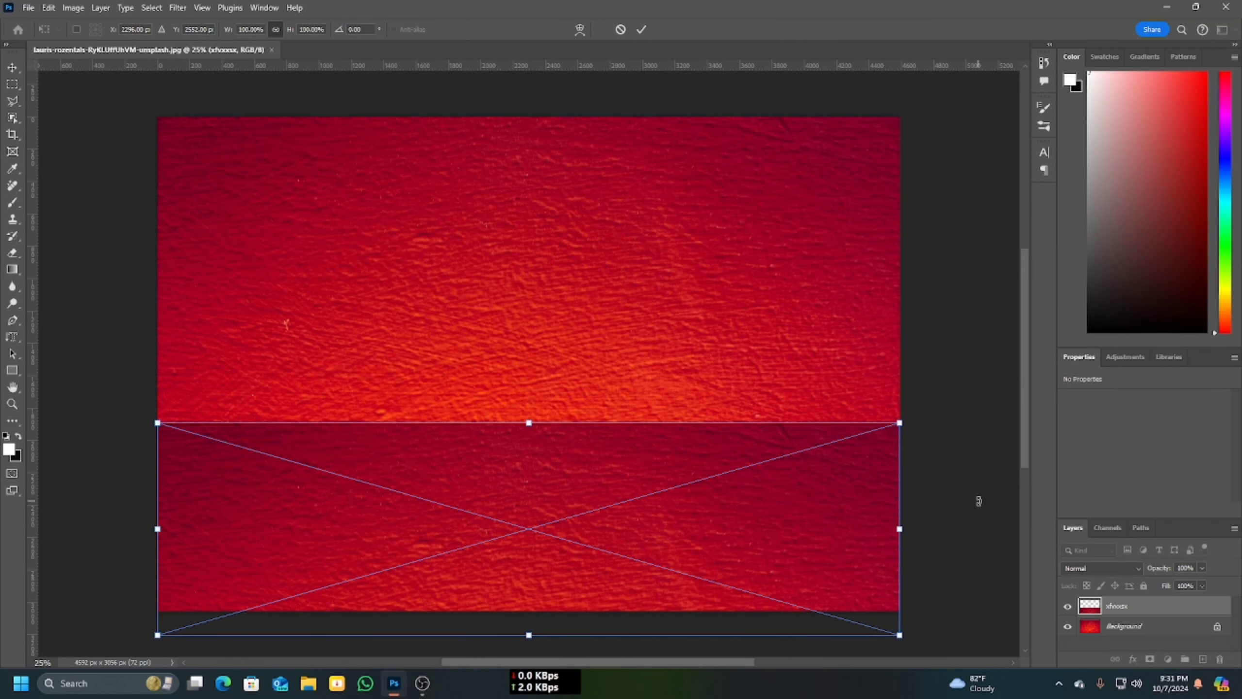
left_click(642, 31)
Apply a Gaussian Blur to the lower red texture layer and reduce its opacity to 70%.
left_click(178, 7)
mouse_move(205, 186)
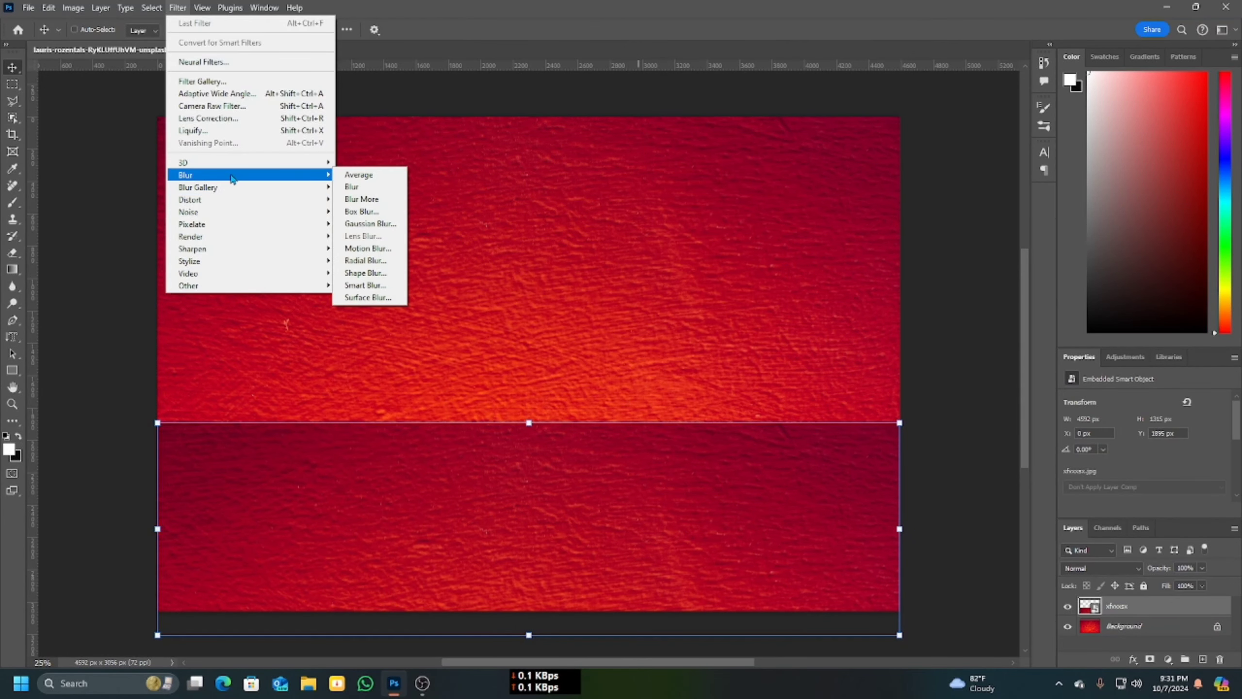
left_click(359, 224)
left_click(690, 175)
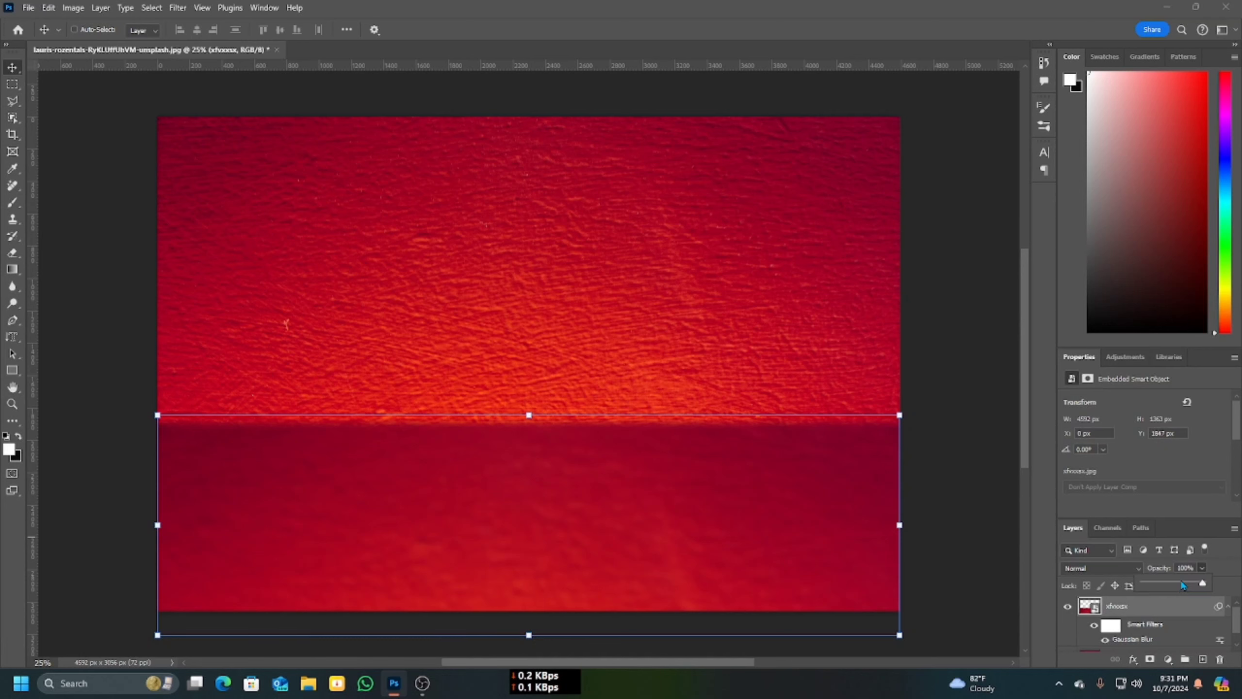
left_click(1181, 583)
left_click_drag(1181, 584, 1184, 580)
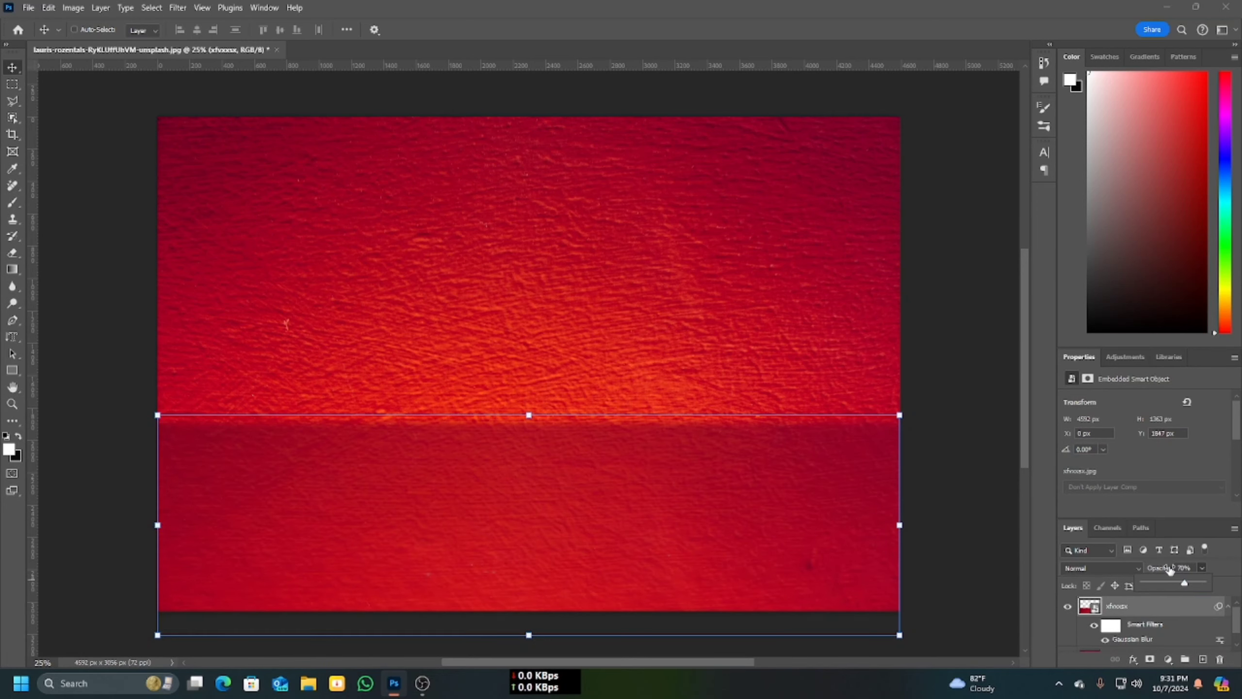
Place the juicy burgers image as an embedded object, scaled to about 1572 px wide near the middle of the canvas.
left_click(946, 324)
left_click(29, 8)
left_click(62, 290)
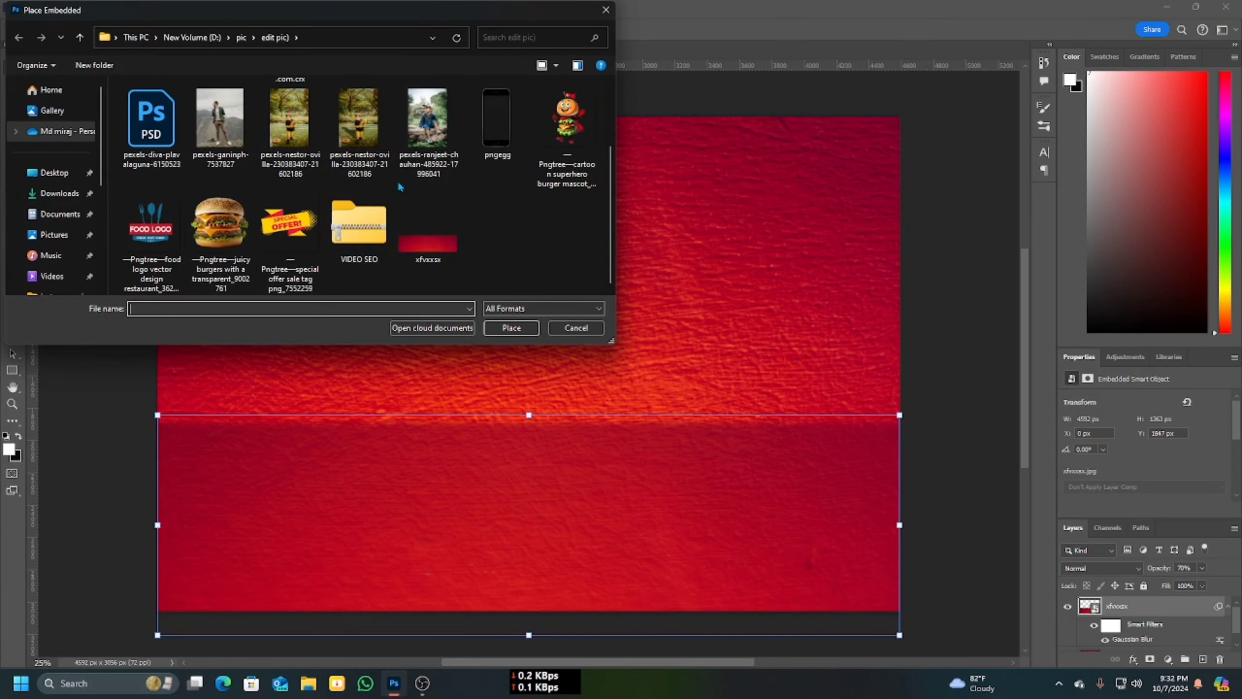
left_click(291, 218)
left_click(513, 402)
mouse_move(553, 363)
left_mouse_down()
mouse_move(553, 377)
mouse_move(537, 364)
left_mouse_up()
left_click_drag(611, 461, 671, 521)
left_click_drag(557, 450, 526, 398)
Place the pngegg phone frame as an embedded object and rotate it -90° into landscape orientation.
left_click(29, 8)
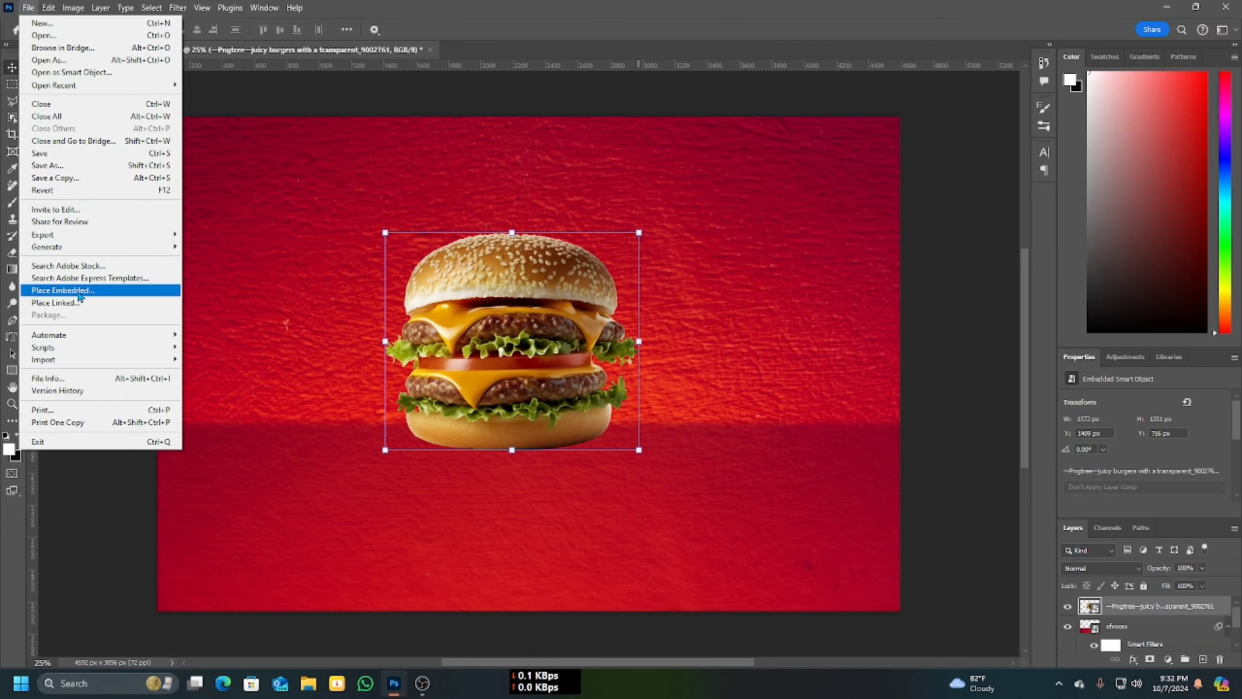
left_click(63, 290)
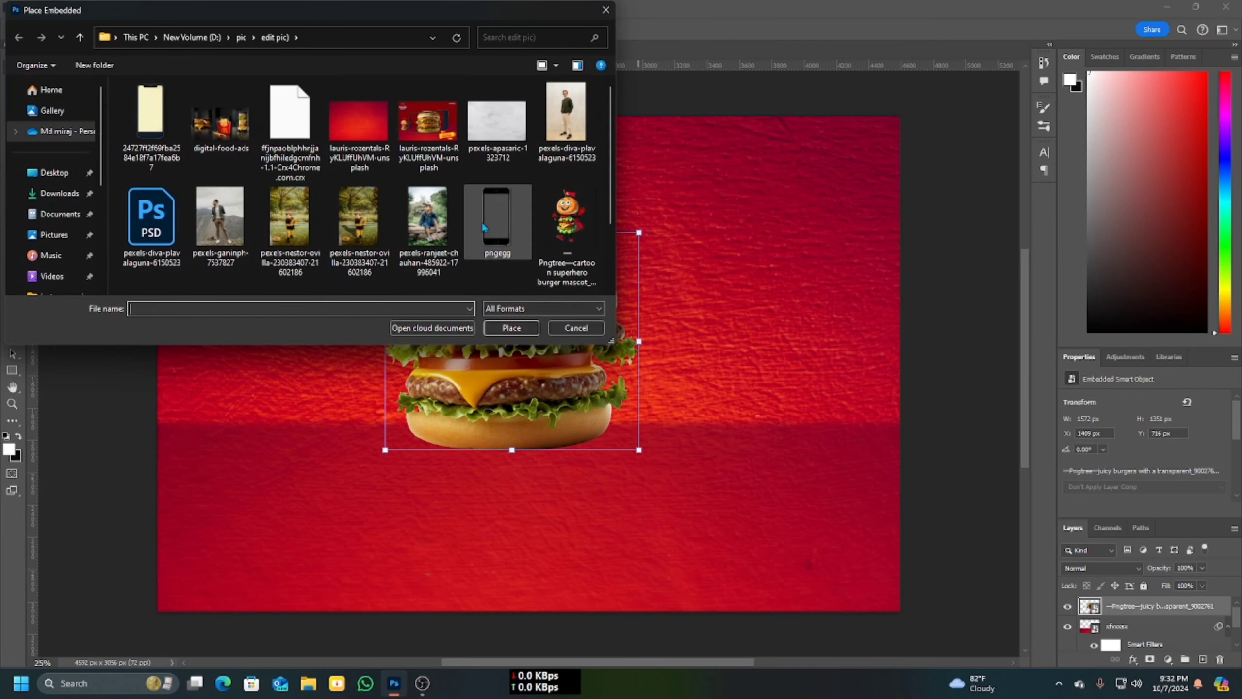
double_click(493, 214)
left_click_drag(640, 605, 768, 251)
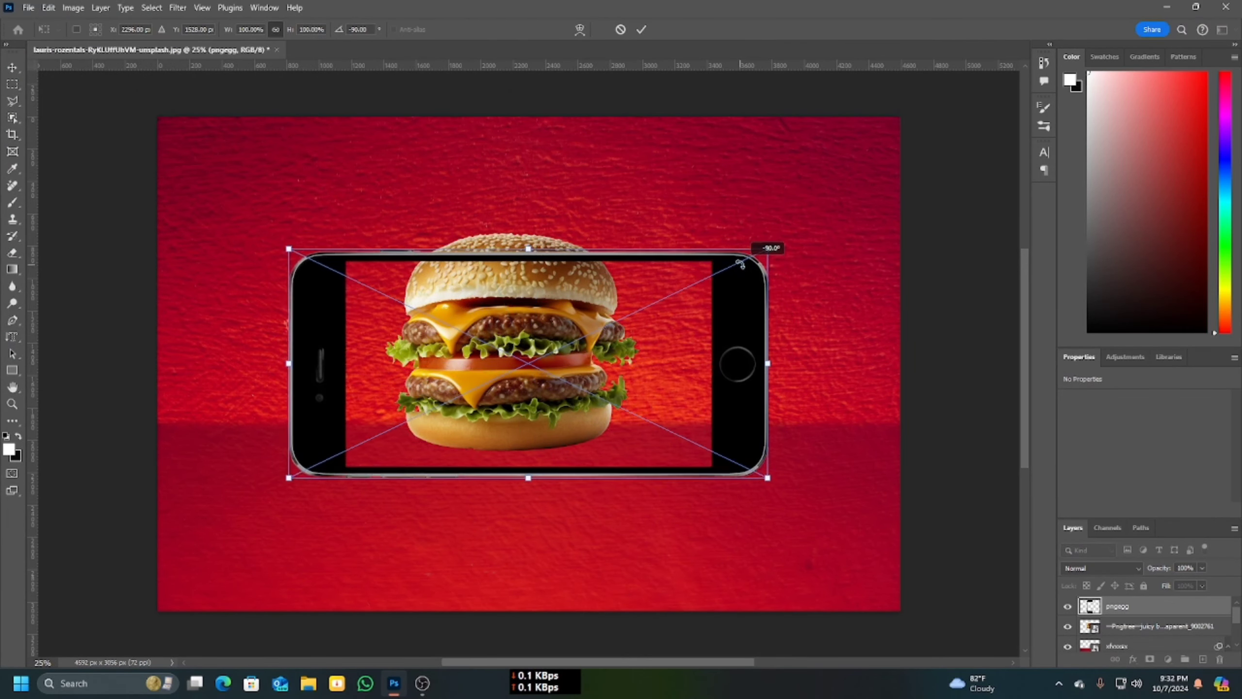
Scale the phone frame down and reposition it and the burger so the burger sits inside the phone screen.
left_click_drag(591, 439, 574, 417)
left_click_drag(750, 454, 717, 439)
left_click_drag(527, 369, 616, 363)
left_click(1118, 631)
left_click_drag(730, 393, 716, 366)
Skew the phone frame so its home-button end rises and the phone appears in perspective around the burger.
left_click(1140, 607)
left_click_drag(327, 331, 333, 357)
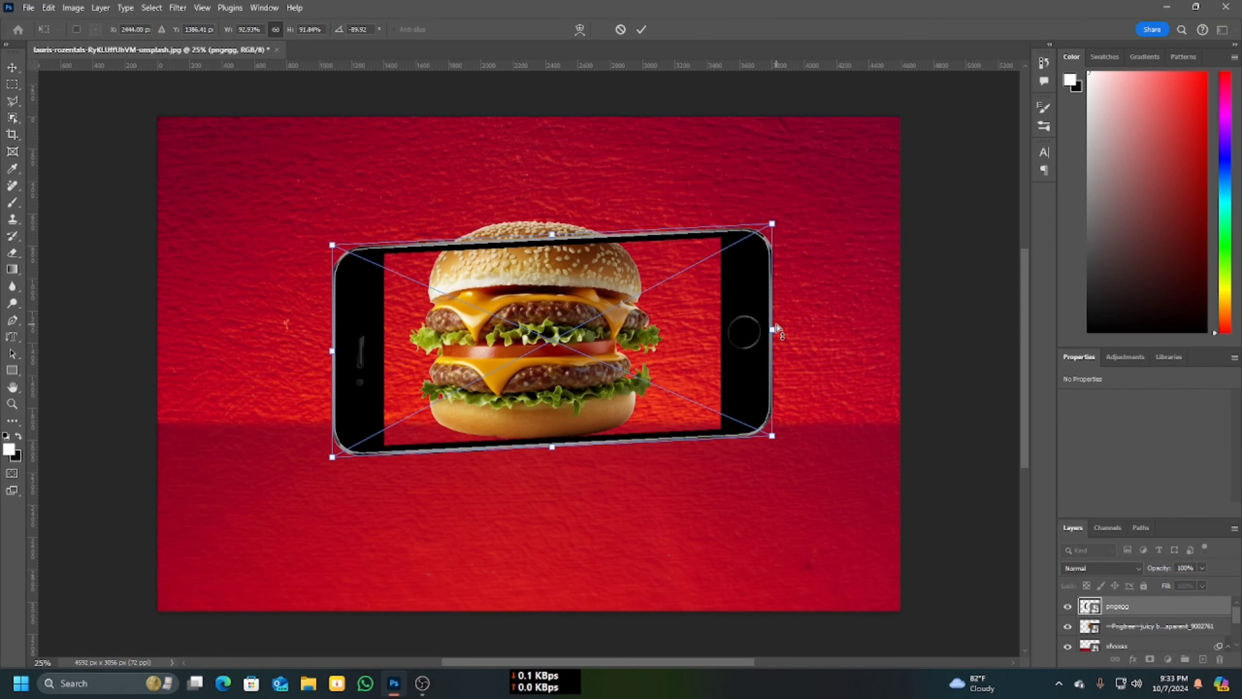
left_click_drag(774, 333, 759, 311)
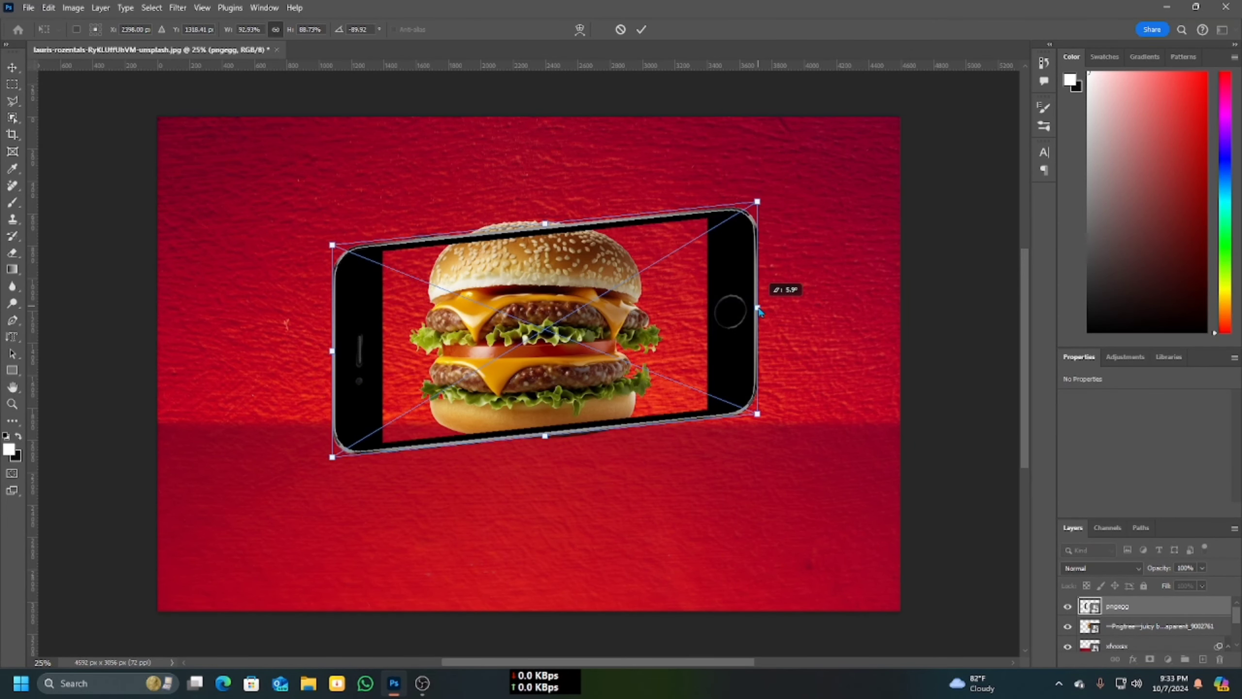
Enlarge the burger to about 1719 px wide so it extends beyond the phone's upper and lower edges.
left_click(1097, 628)
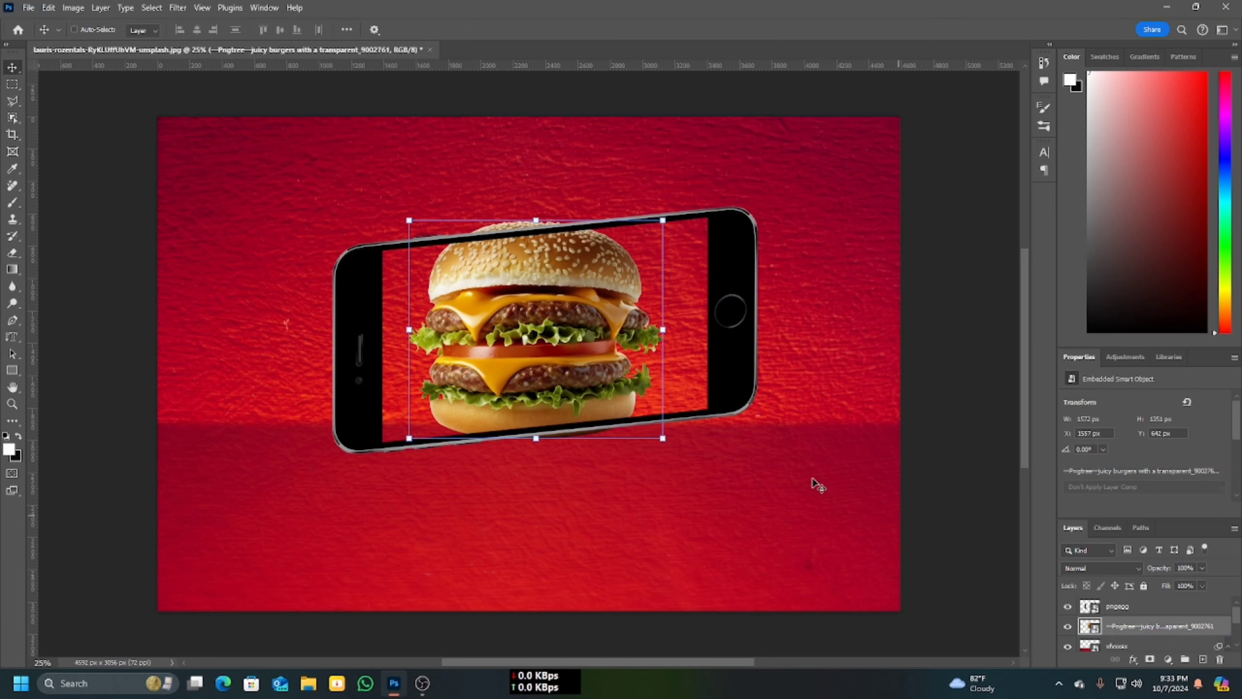
key("ctrl+t")
left_click_drag(668, 441, 685, 450)
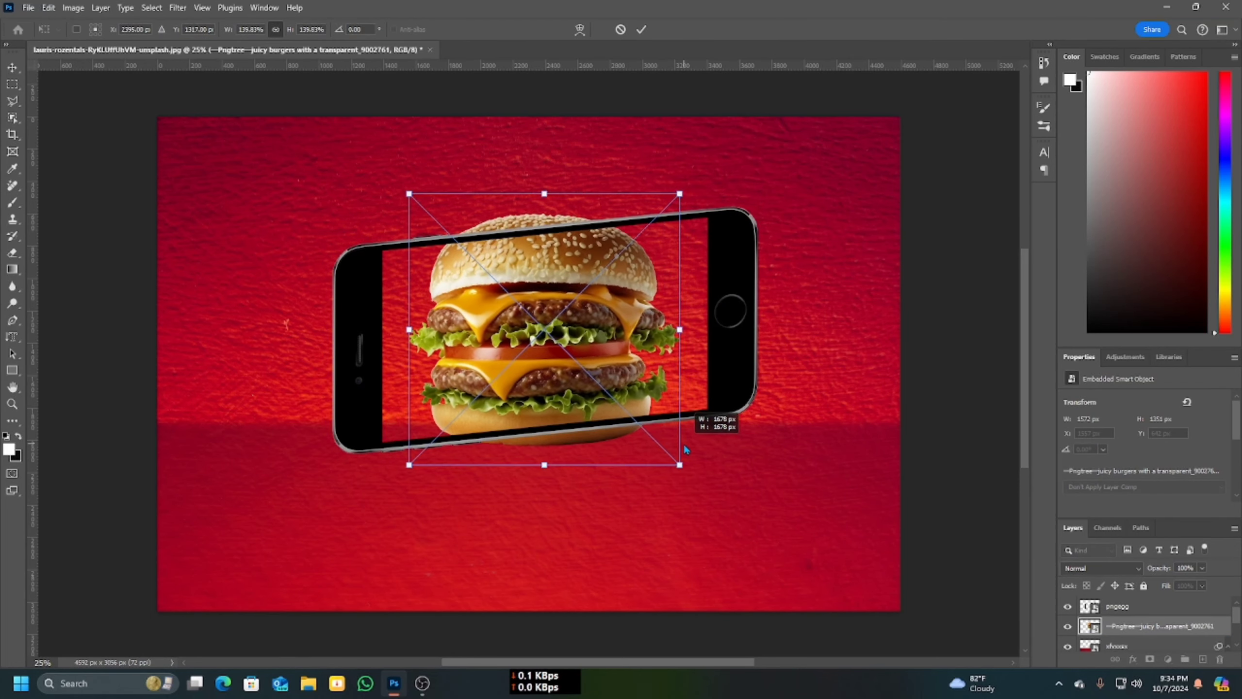
key("Return")
Rasterize the phone layer and erase its lower frame edge where it crosses the burger with the Eraser tool.
left_click(1134, 605)
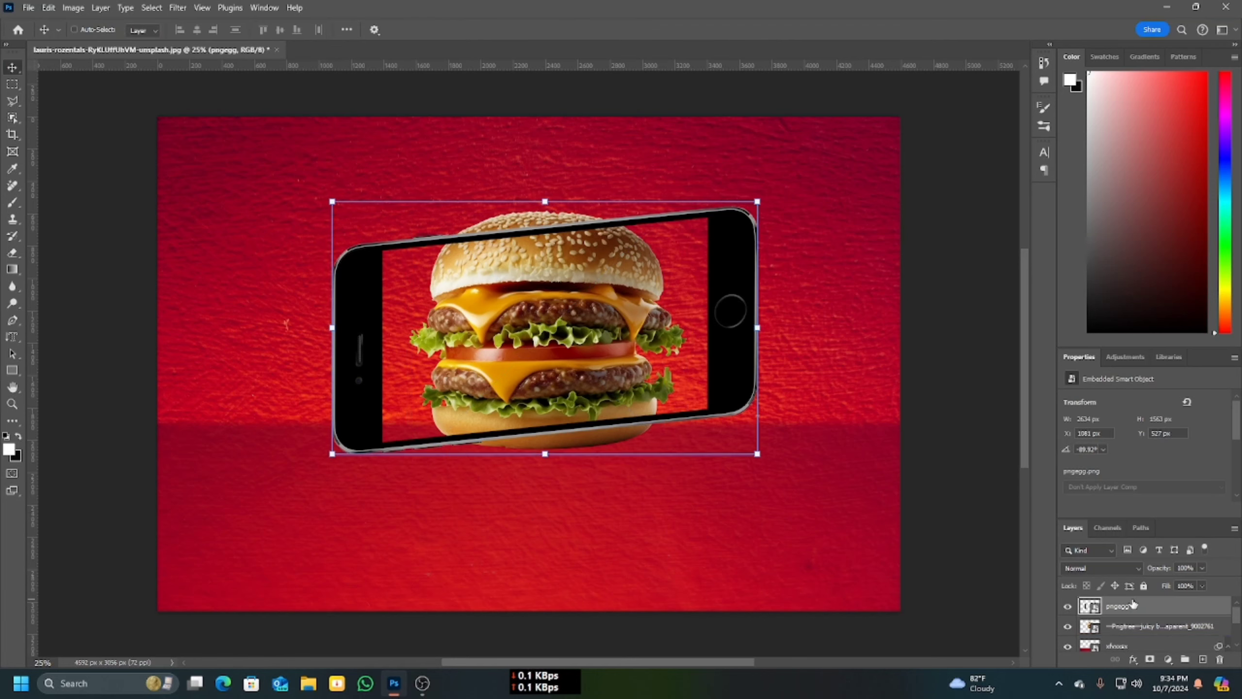
right_click(14, 254)
left_click(50, 252)
right_click(13, 253)
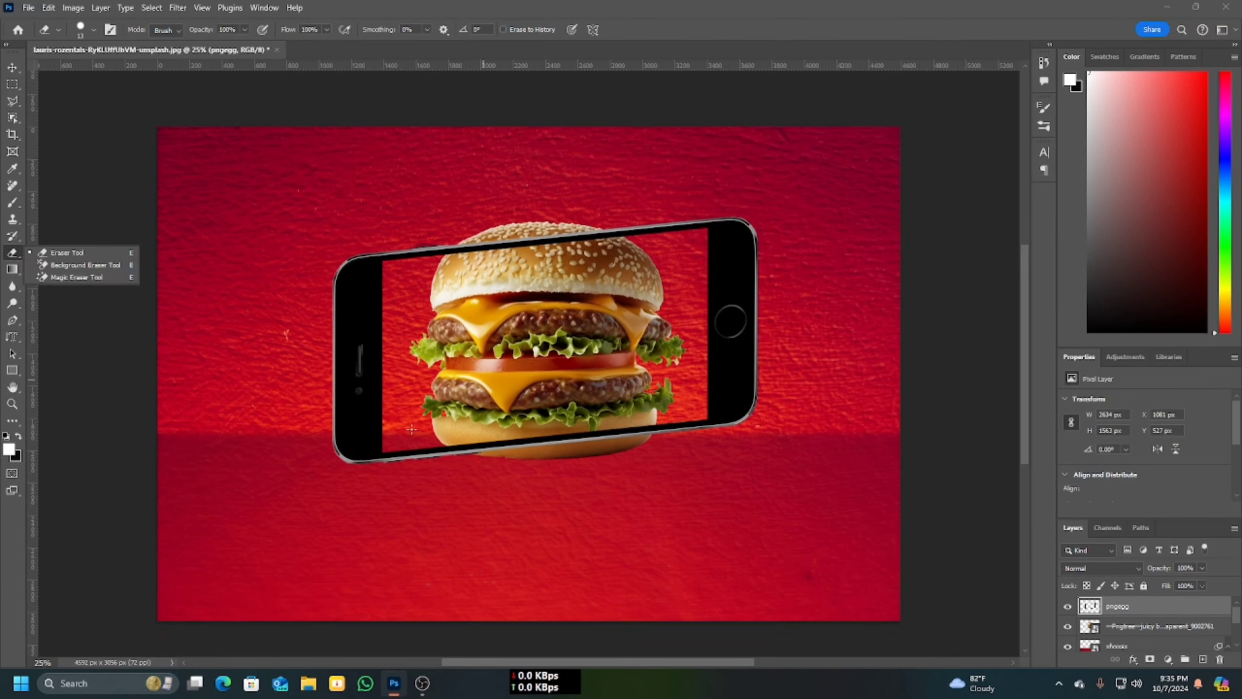
left_click(54, 253)
key("ctrl+plus")
key("ctrl+plus")
key("ctrl+plus")
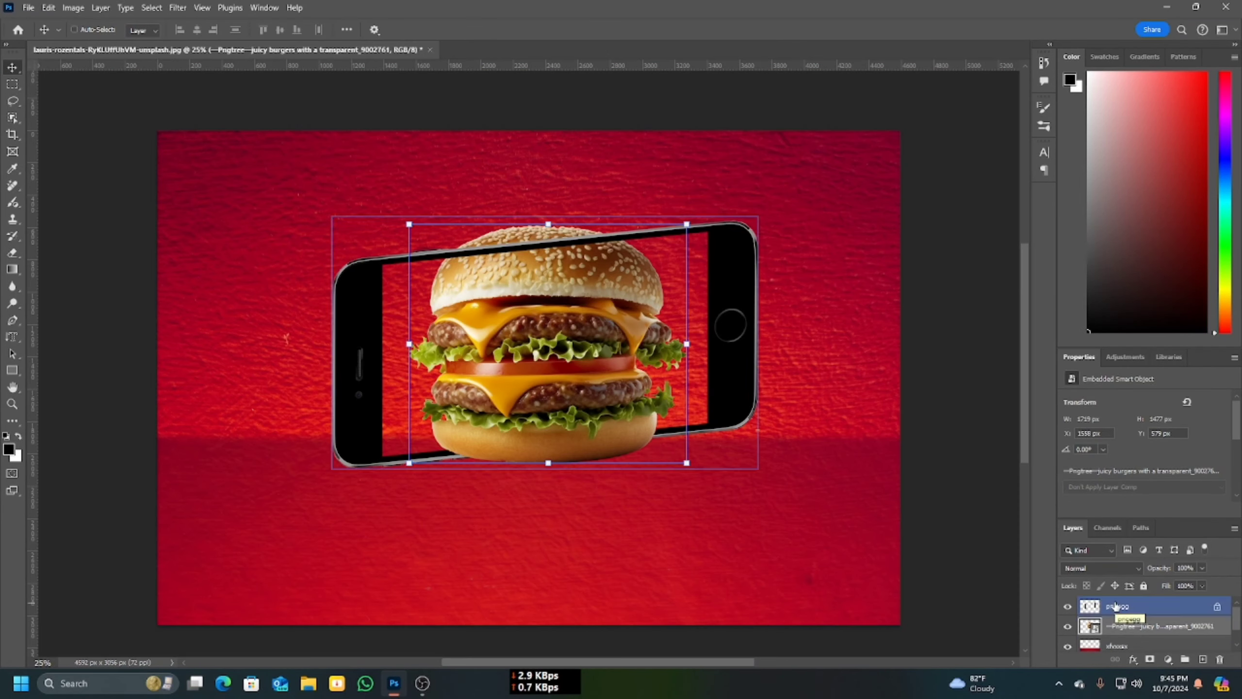
Duplicate the burger layer and apply a black Color Overlay to the original burger underneath the copy.
key("ctrl+j")
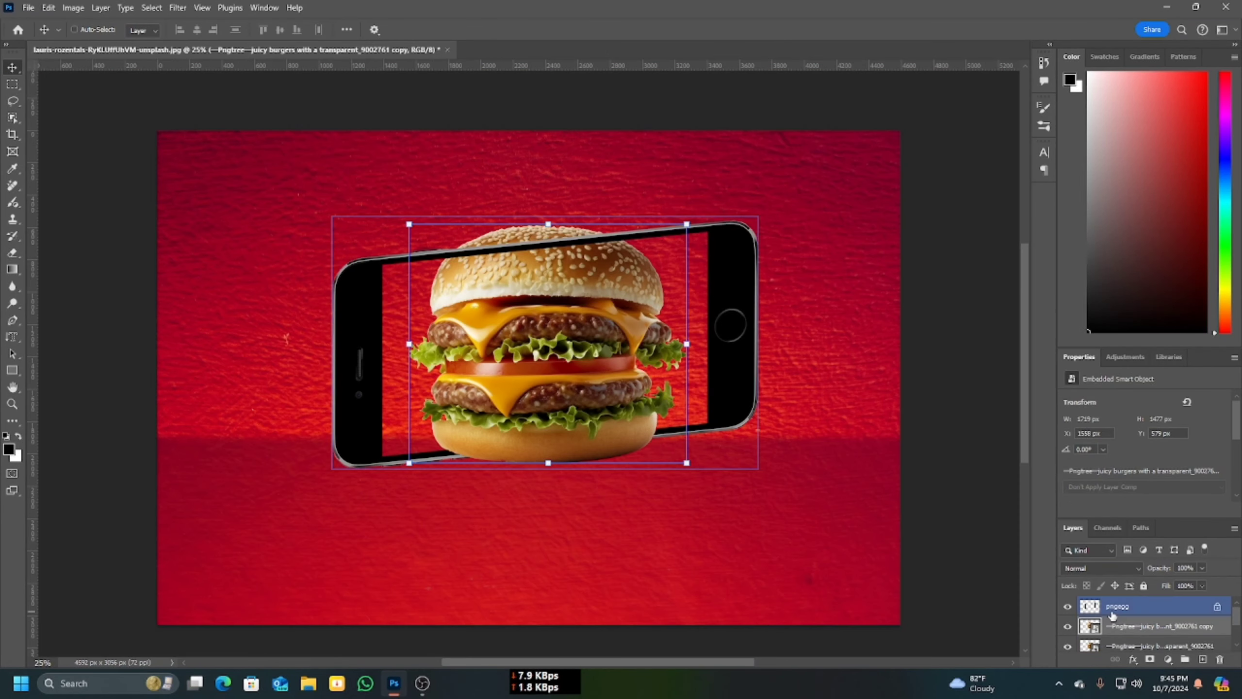
left_click(1125, 645)
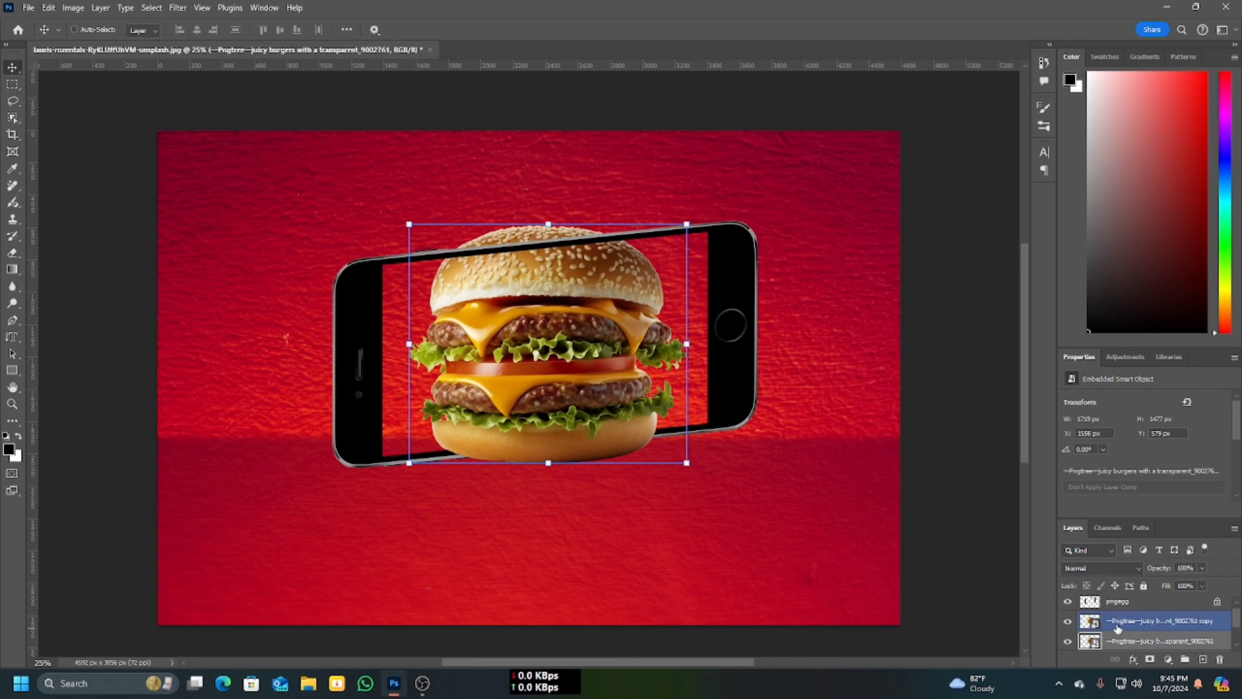
left_click(1137, 662)
left_click(1147, 606)
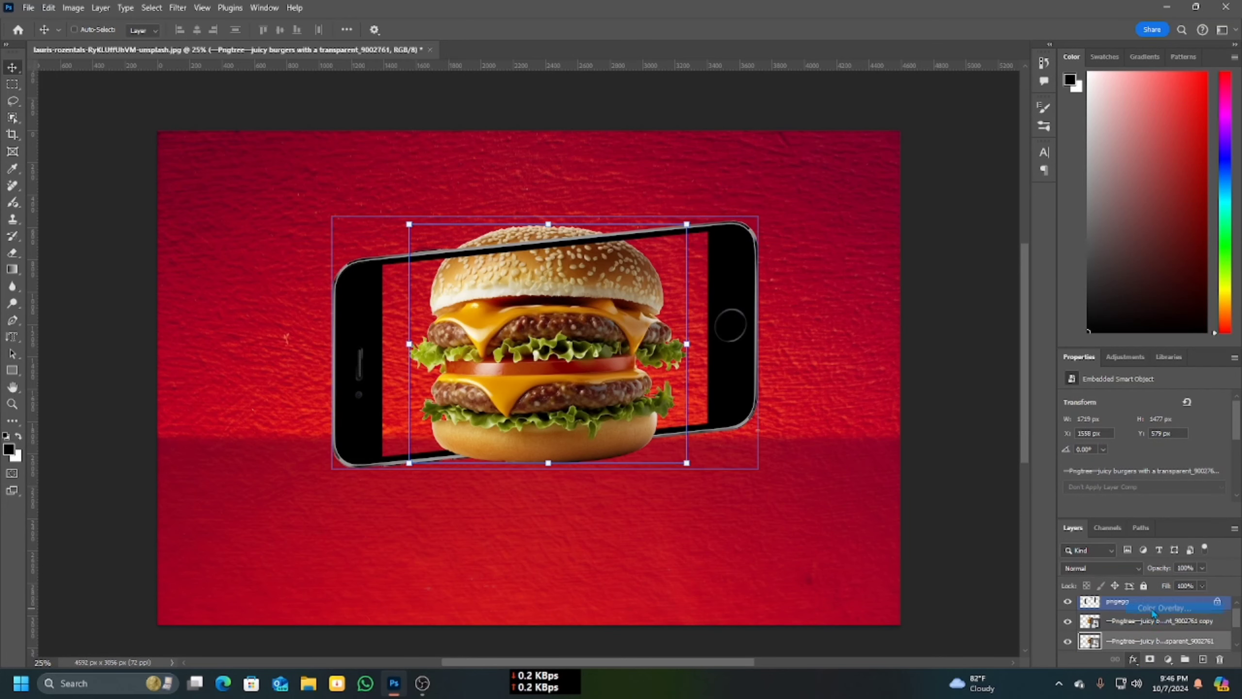
left_click(787, 137)
left_click_drag(654, 257, 656, 263)
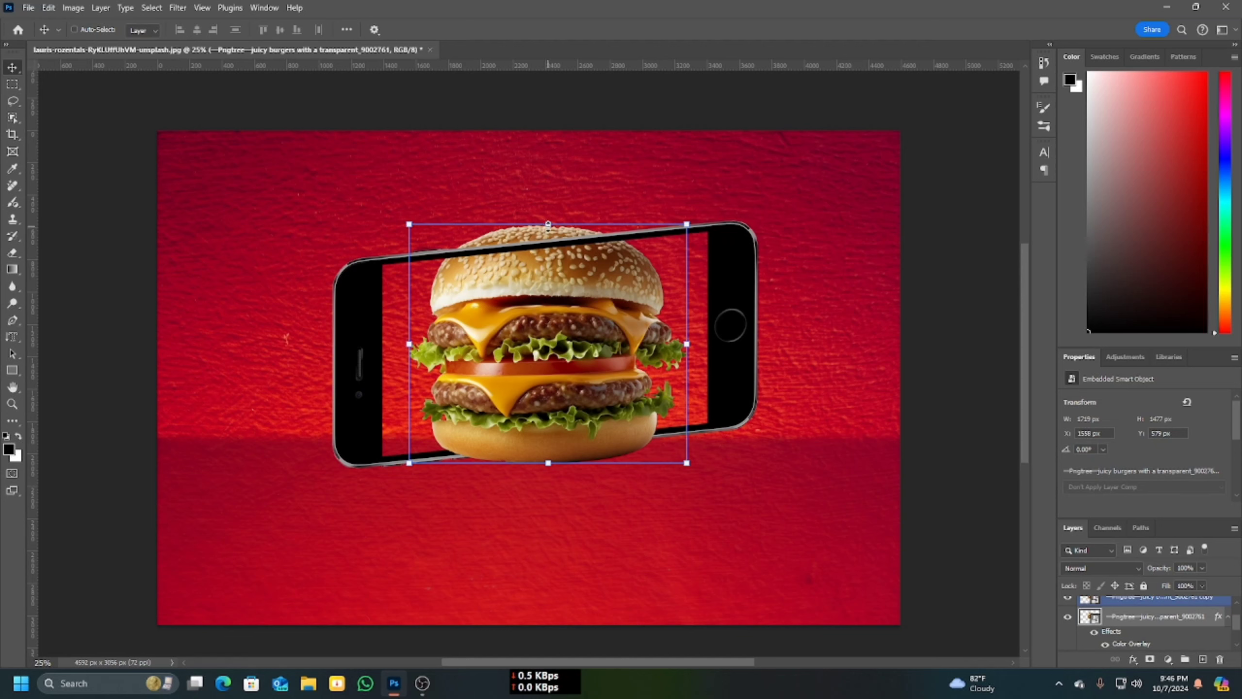
Flatten and skew the black burger layer into a cast shadow falling left behind the burger, aligned with the bun's base.
key("ctrl+t")
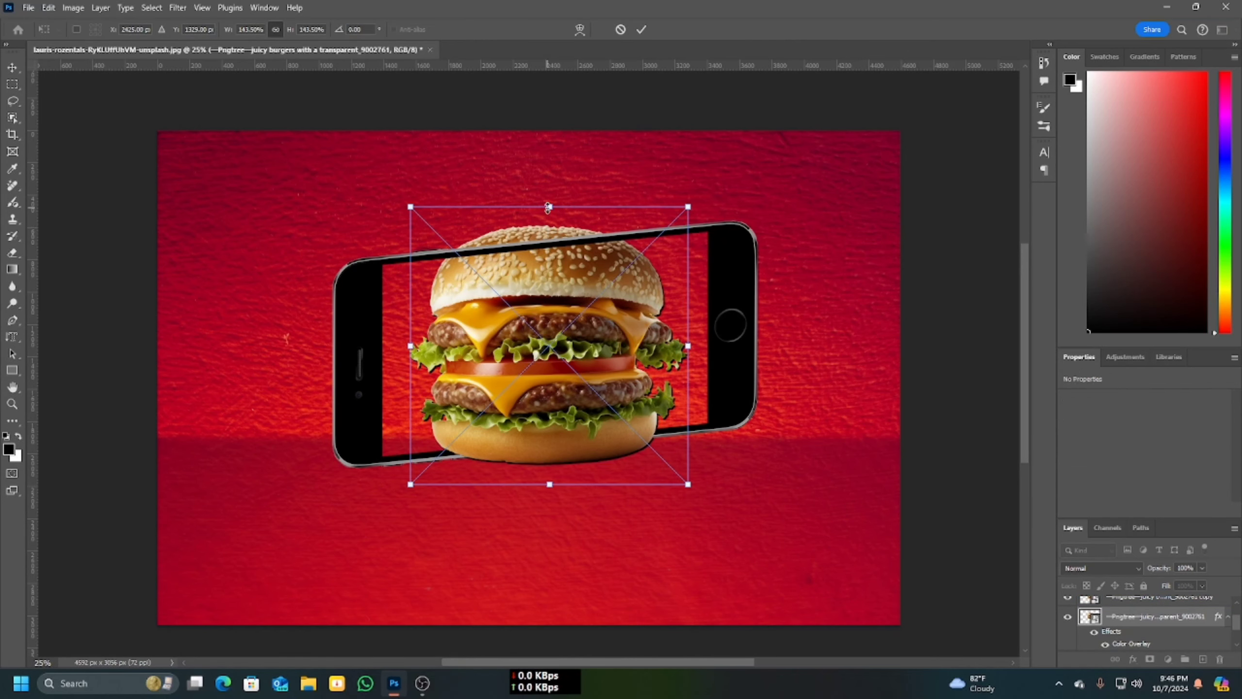
left_click_drag(544, 211, 423, 351)
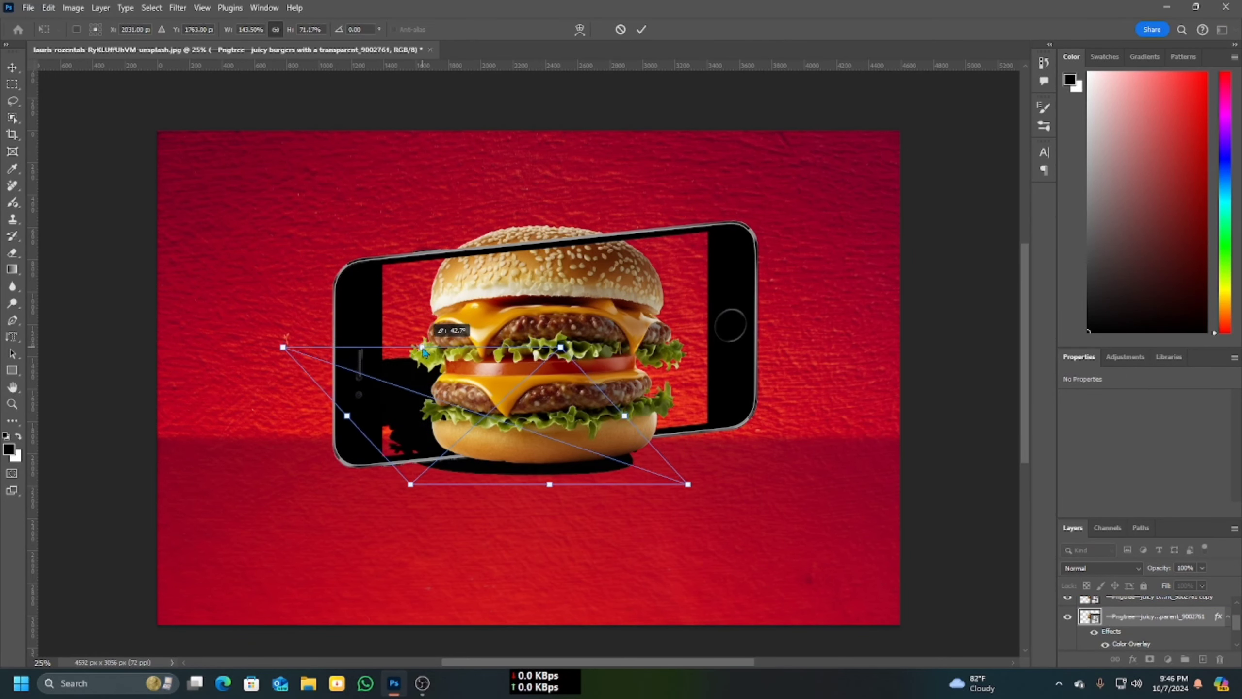
left_click_drag(550, 484, 556, 475)
left_click_drag(696, 476, 701, 475)
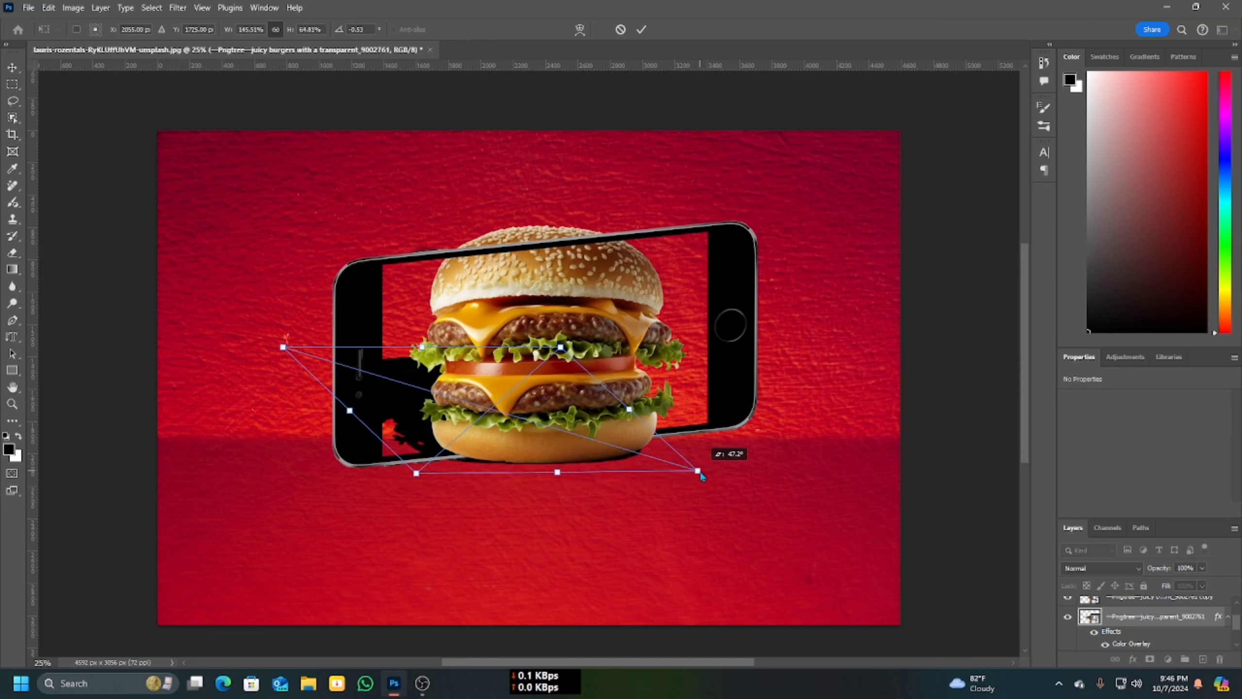
left_click_drag(558, 478, 558, 478)
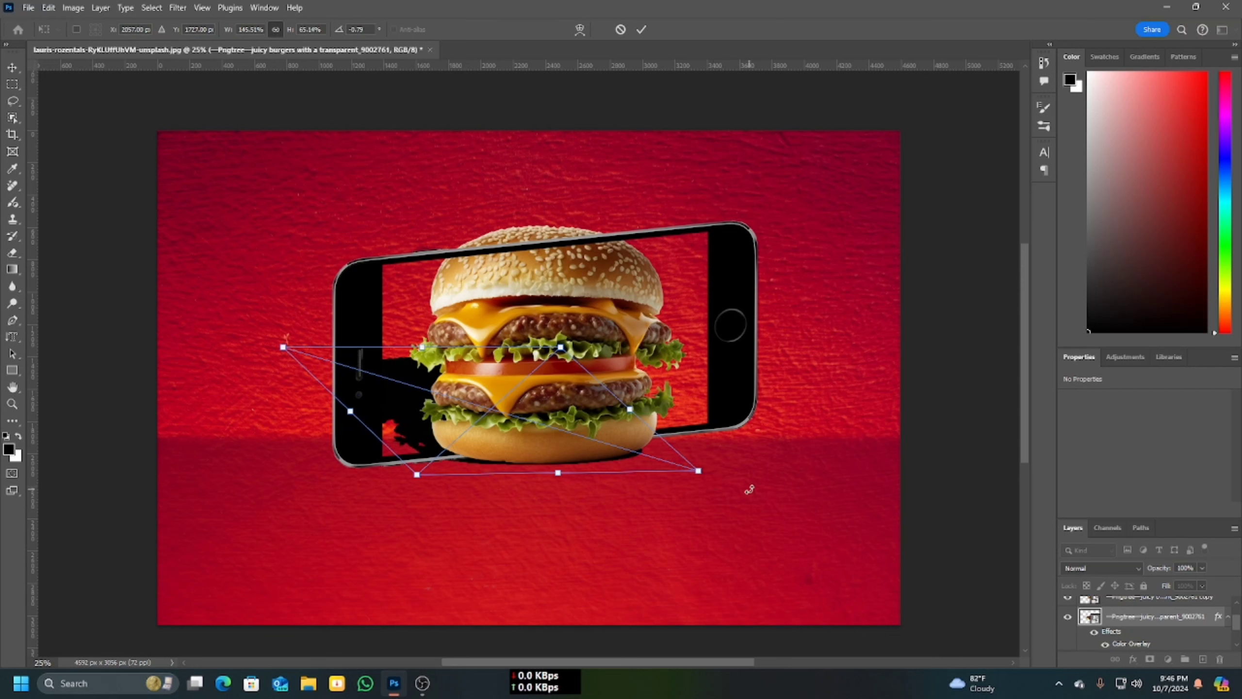
left_click_drag(421, 345, 385, 354)
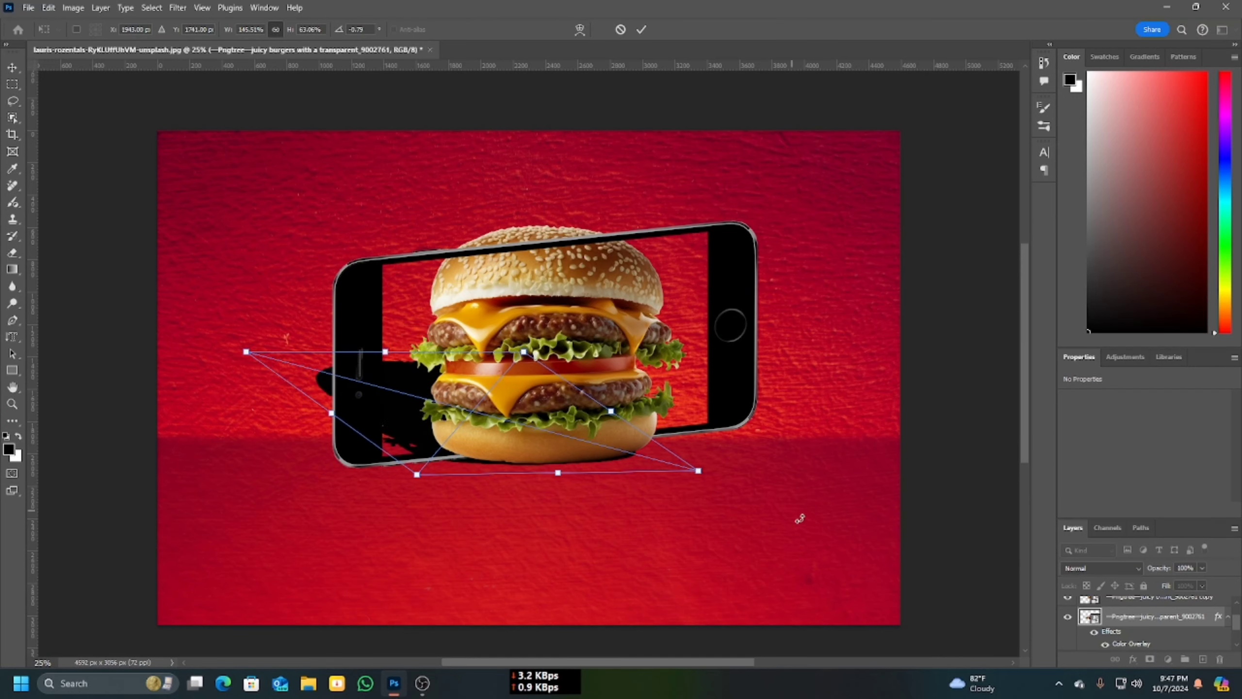
left_click_drag(385, 353, 382, 368)
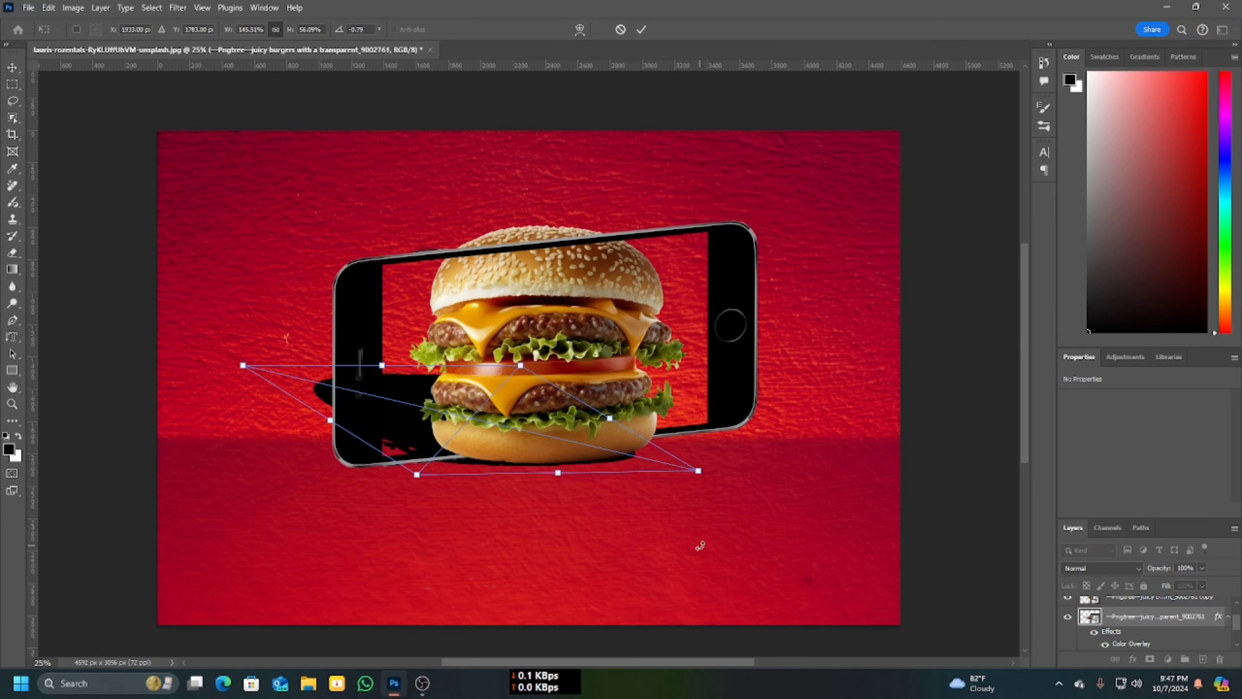
Commit the burger shadow's transform and slightly adjust the upper home-button corner of the phone frame.
scroll(1147, 621, "up", 1)
left_click(1146, 619)
left_click(1125, 603)
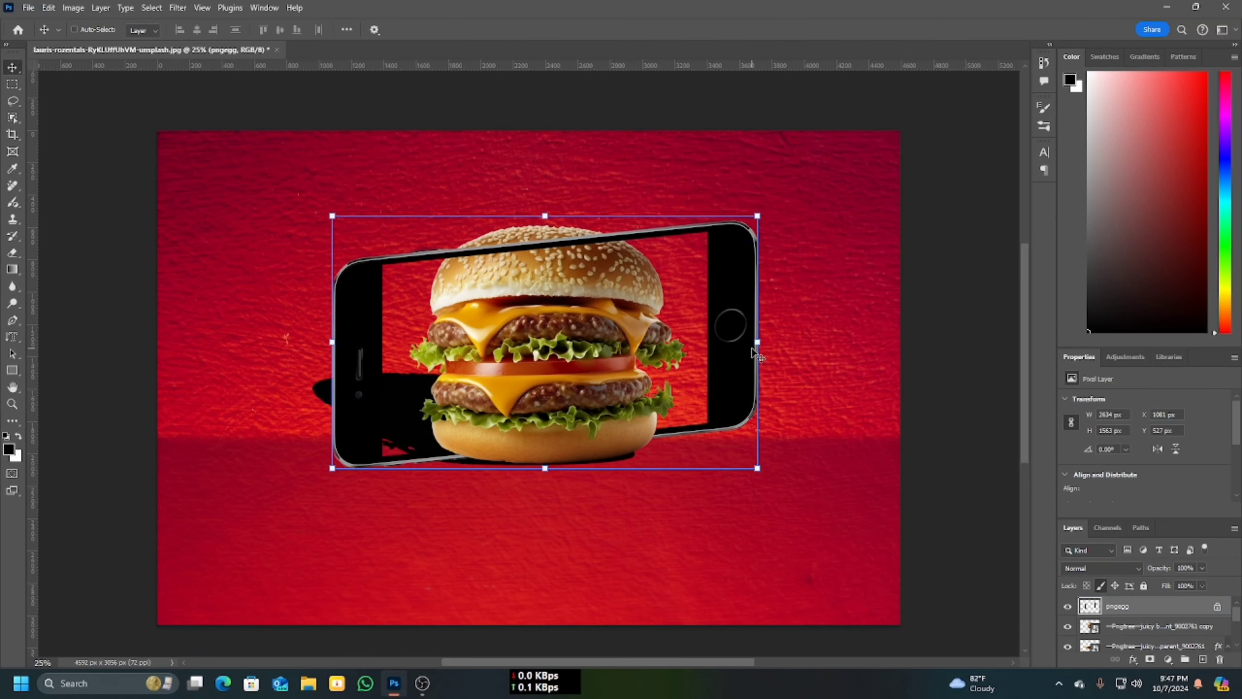
left_click(756, 216)
left_click_drag(756, 217, 758, 216)
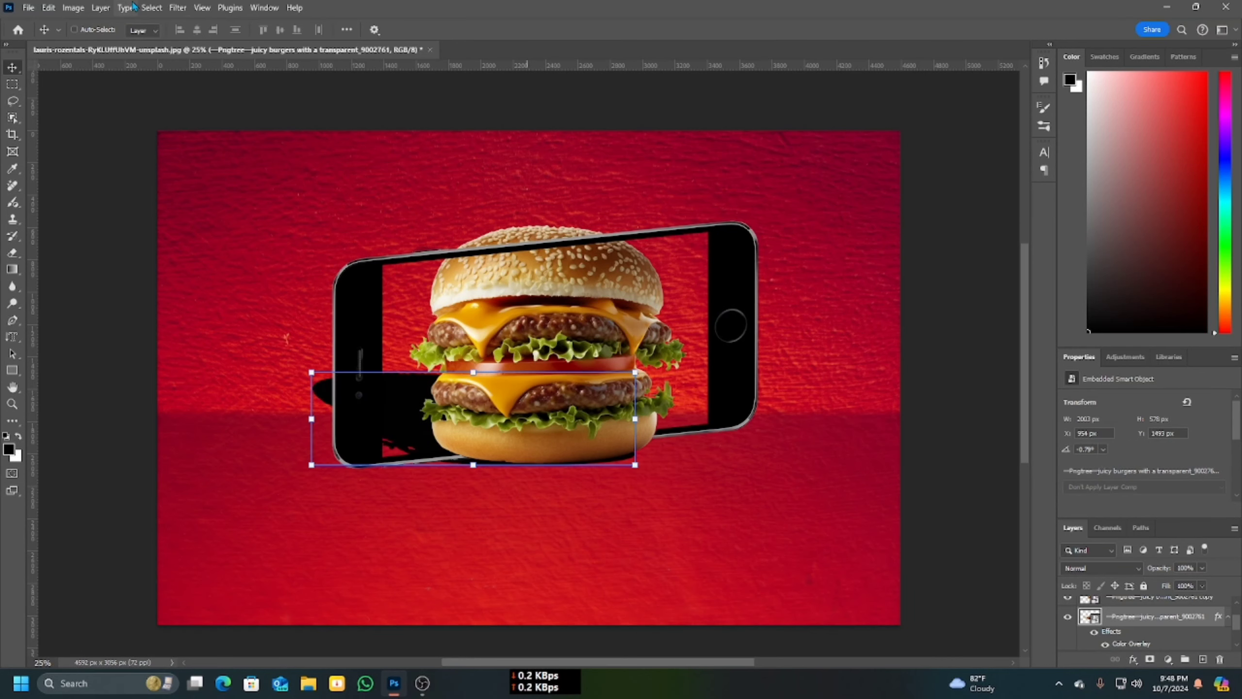
Apply a Gaussian Blur to the burger's shadow layer and lower its opacity.
left_click(177, 7)
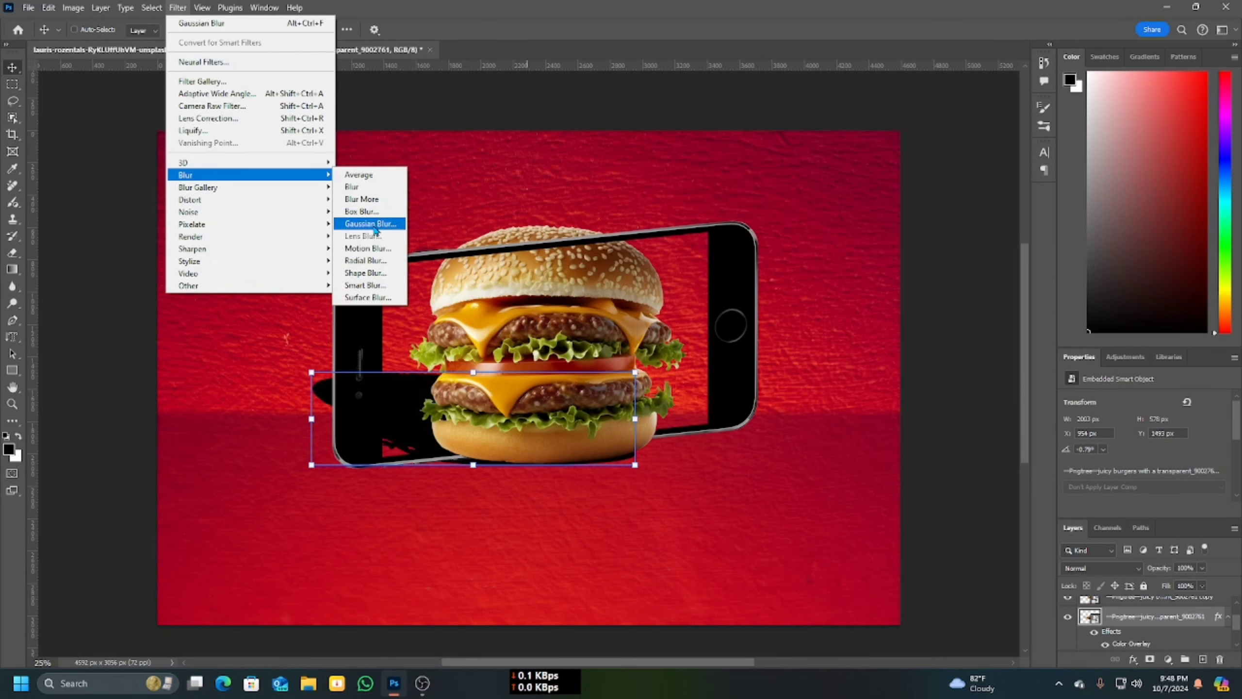
left_click(371, 226)
left_click(673, 175)
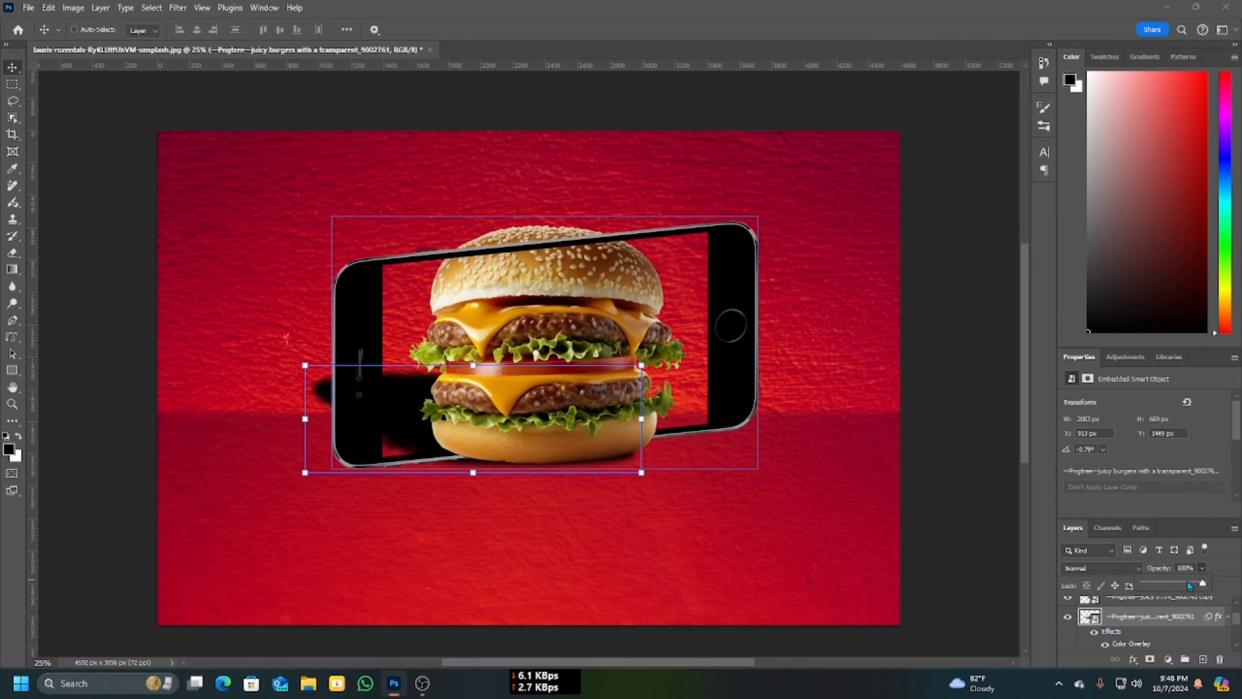
left_click_drag(1190, 585, 1186, 585)
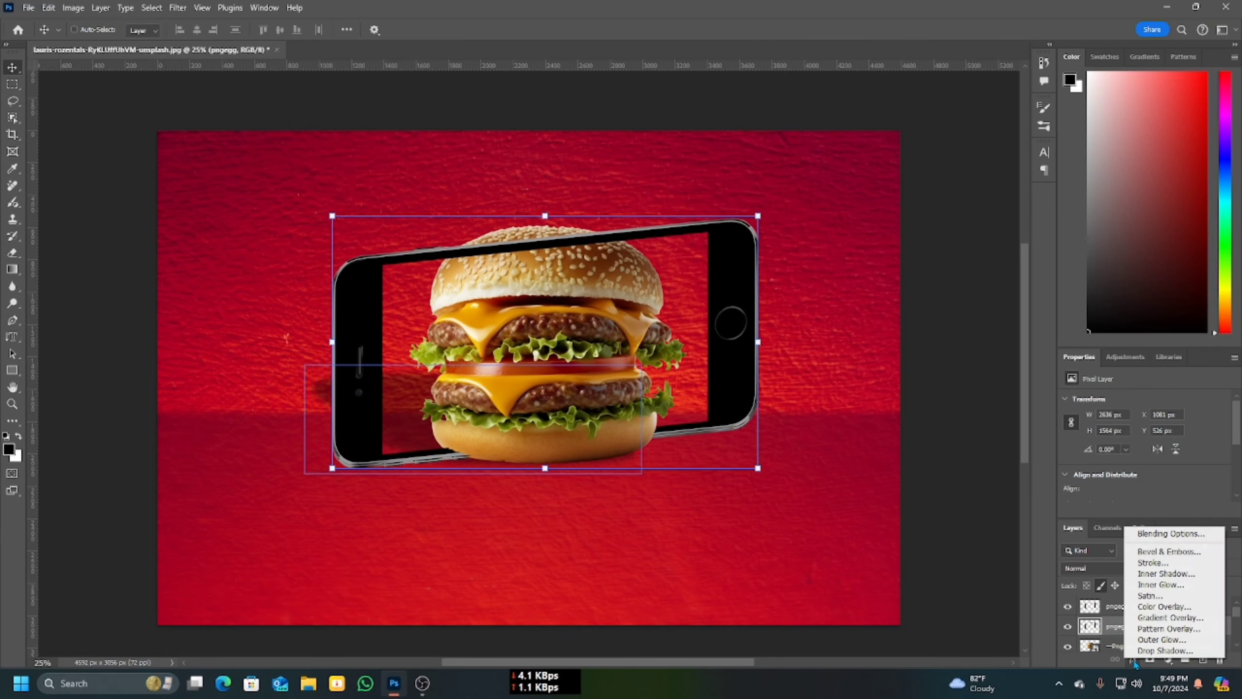
Apply a black Color Overlay to the lower phone layer and distort it into a flattened shadow falling left from the phone's base.
left_click(1112, 612)
left_click(820, 141)
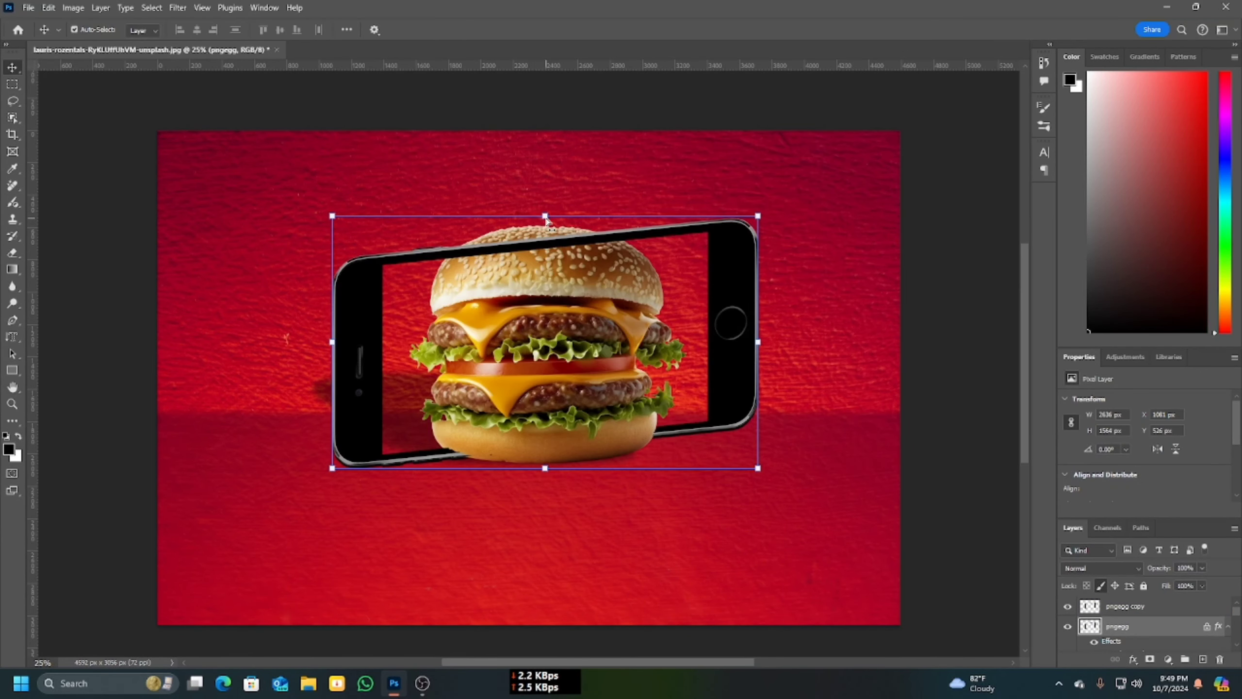
left_click_drag(545, 217, 430, 369)
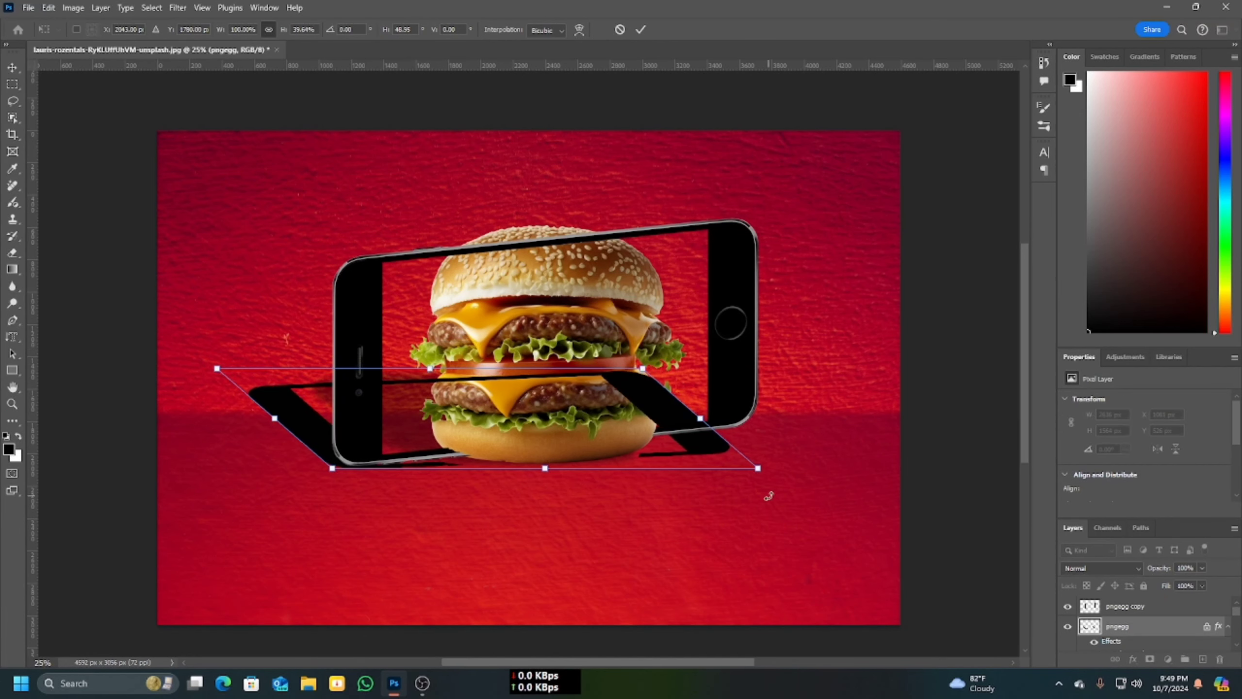
left_click_drag(757, 468, 765, 443)
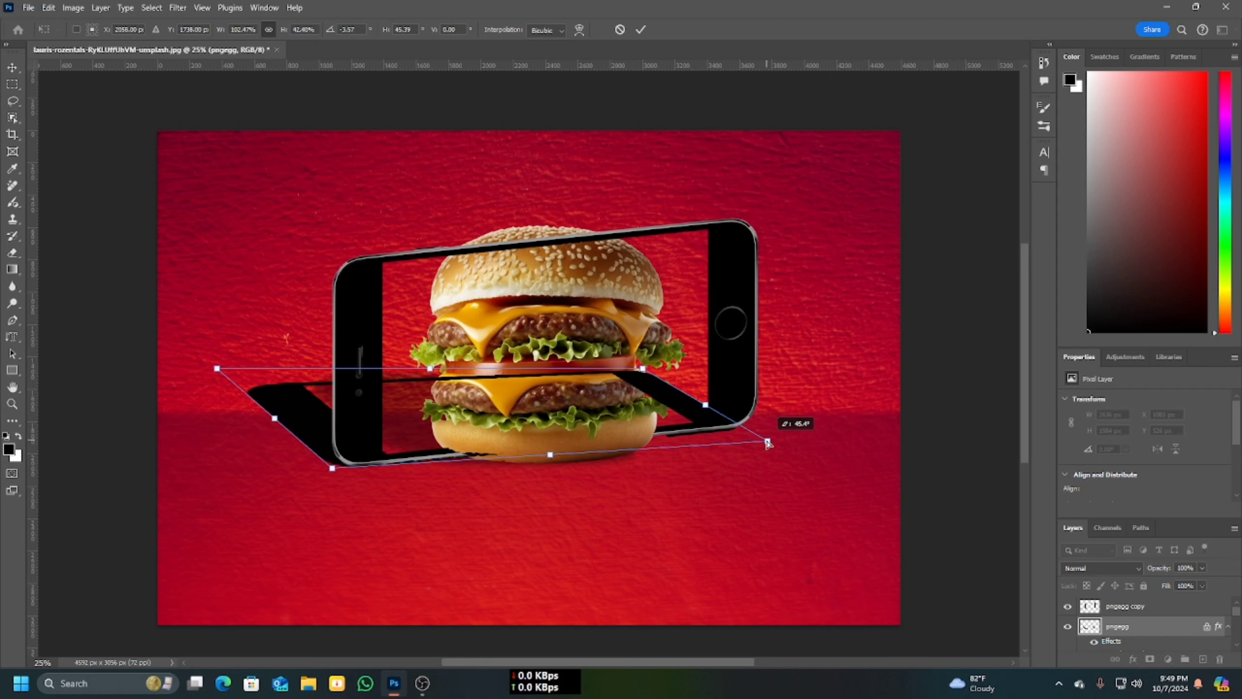
left_click_drag(216, 368, 225, 364)
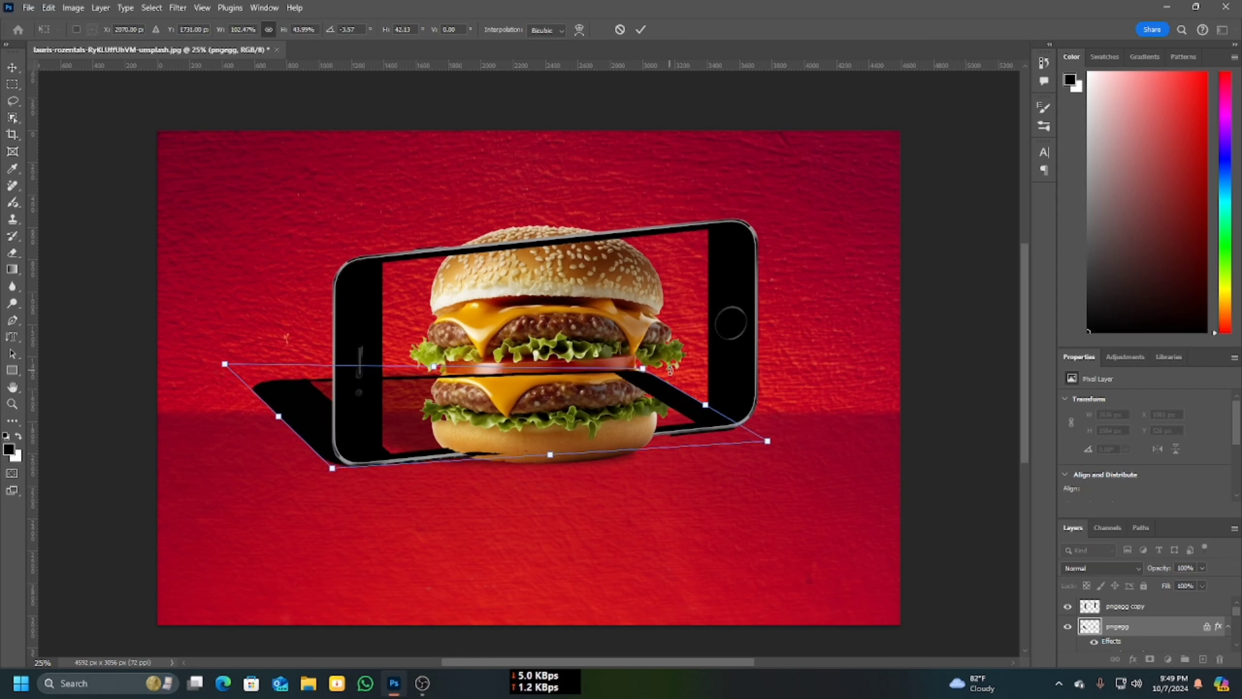
left_click_drag(645, 370, 644, 363)
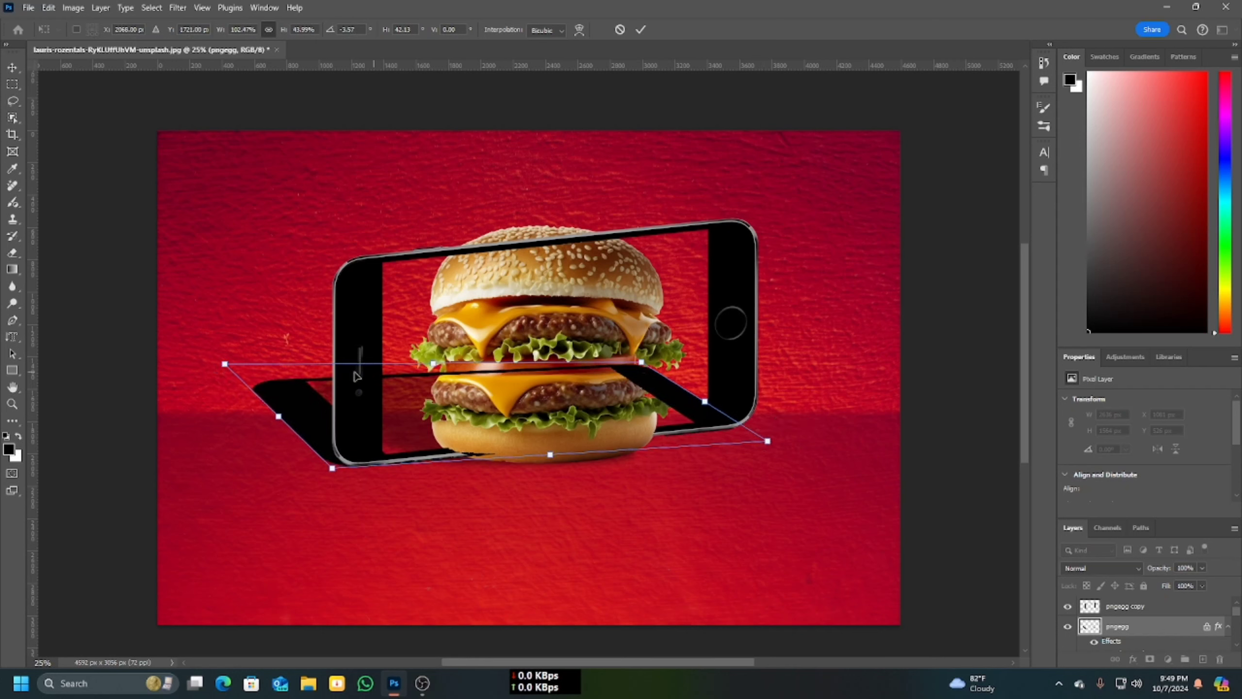
left_click_drag(225, 365, 220, 358)
key("Return")
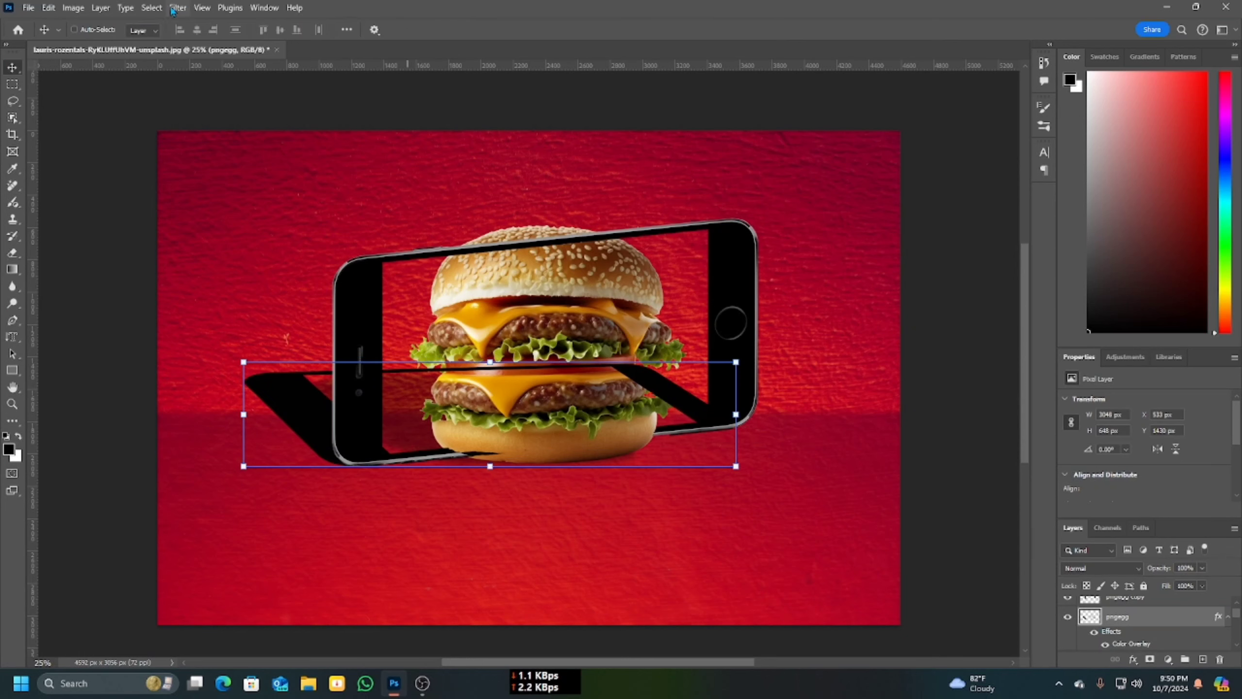
Apply a Gaussian Blur to the phone's shadow layer and lower its opacity to 43%.
left_click(178, 8)
mouse_move(220, 175)
left_click(362, 223)
key("Return")
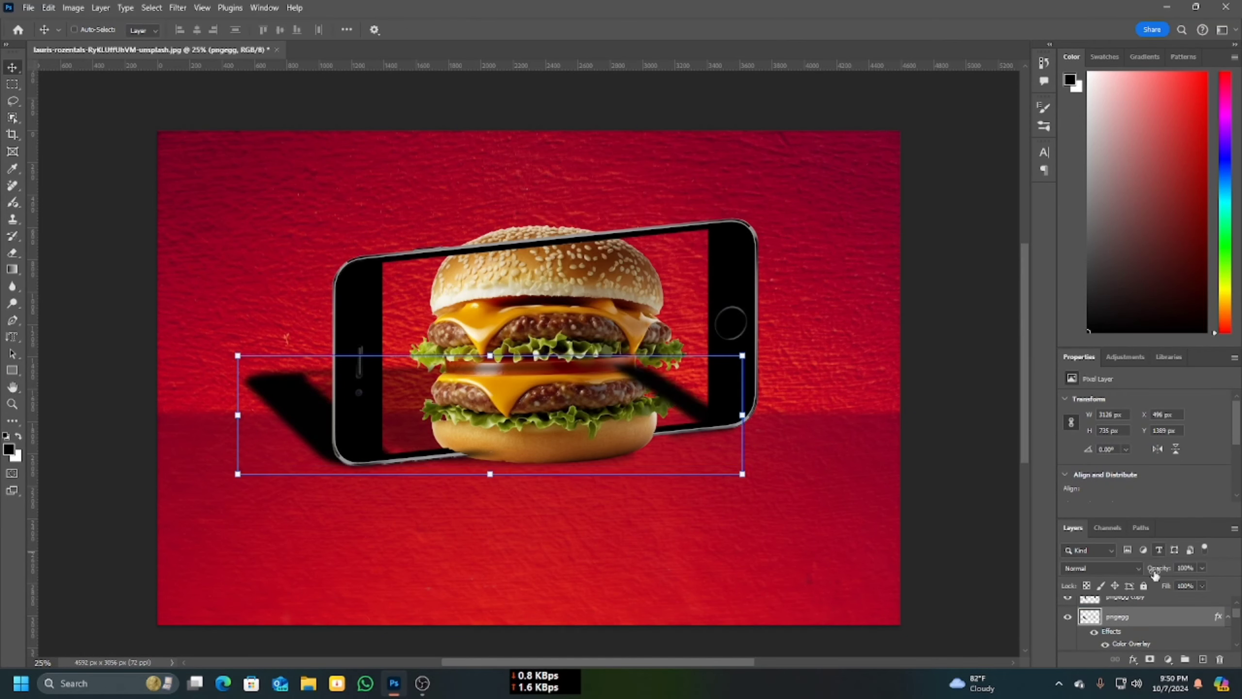
left_click_drag(1180, 580, 1182, 582)
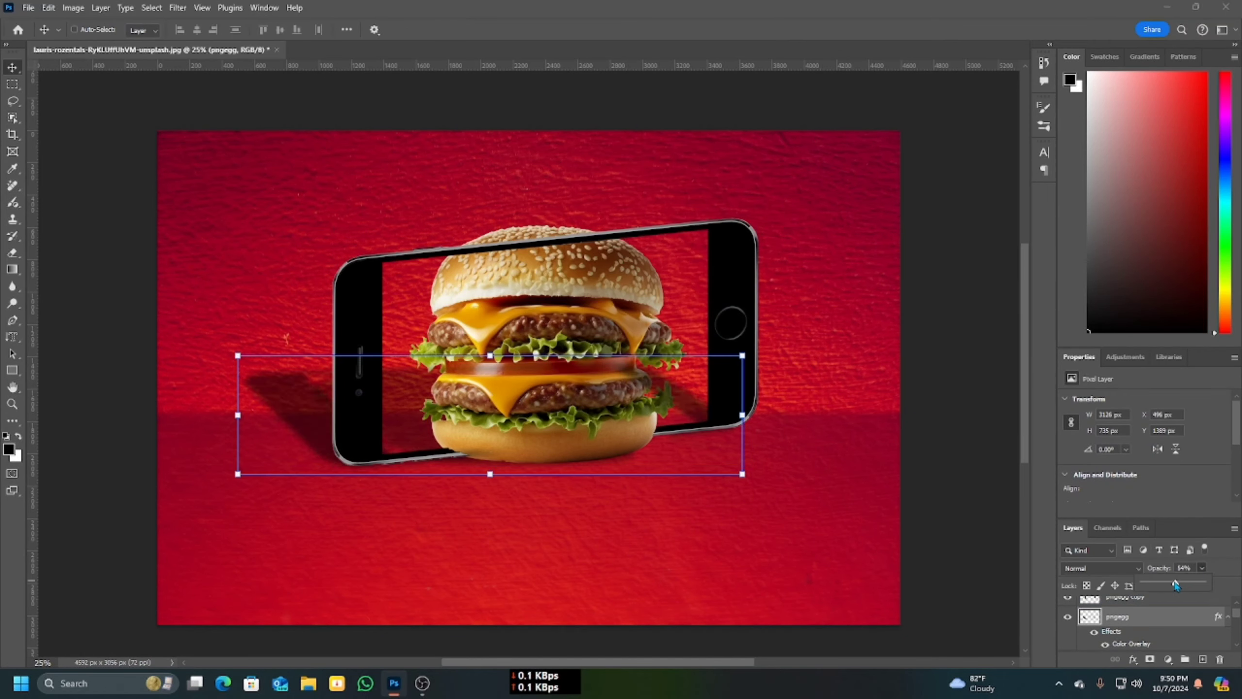
Place the cartoon superhero burger mascot image, scaled to about 54%, standing on the floor at the left of the phone.
left_click(29, 7)
left_click(54, 304)
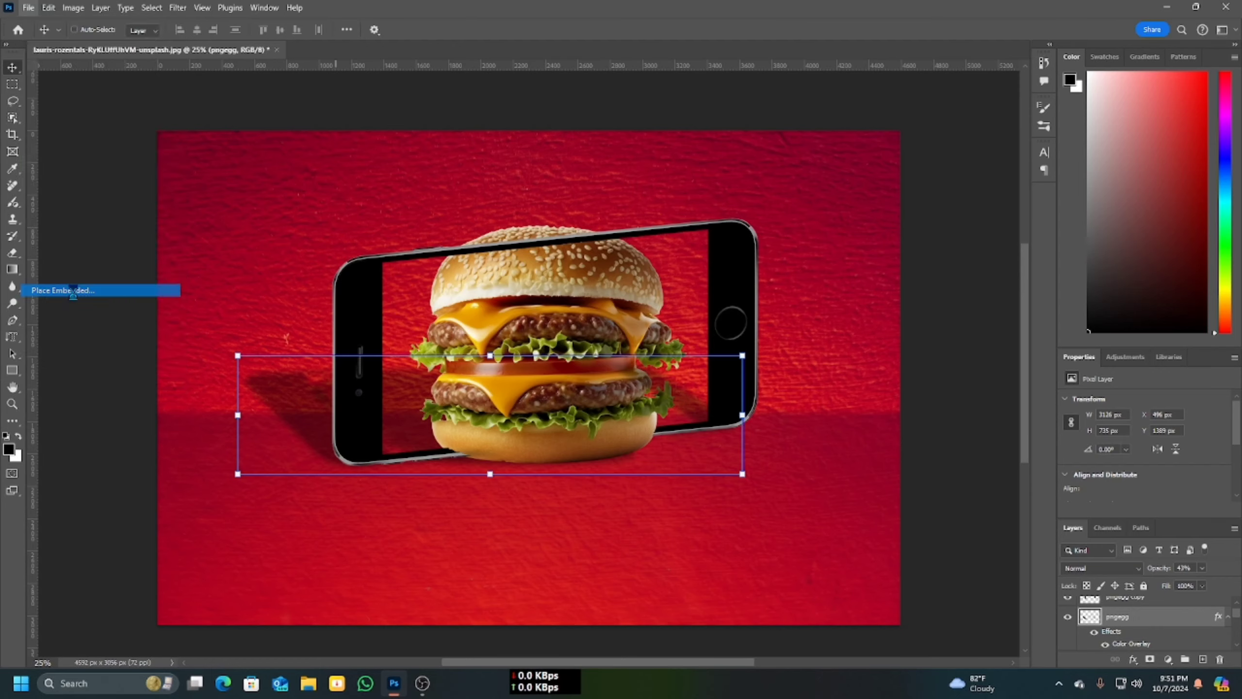
left_click(582, 188)
left_click(511, 328)
left_click_drag(559, 372, 255, 406)
left_click_drag(436, 644, 297, 465)
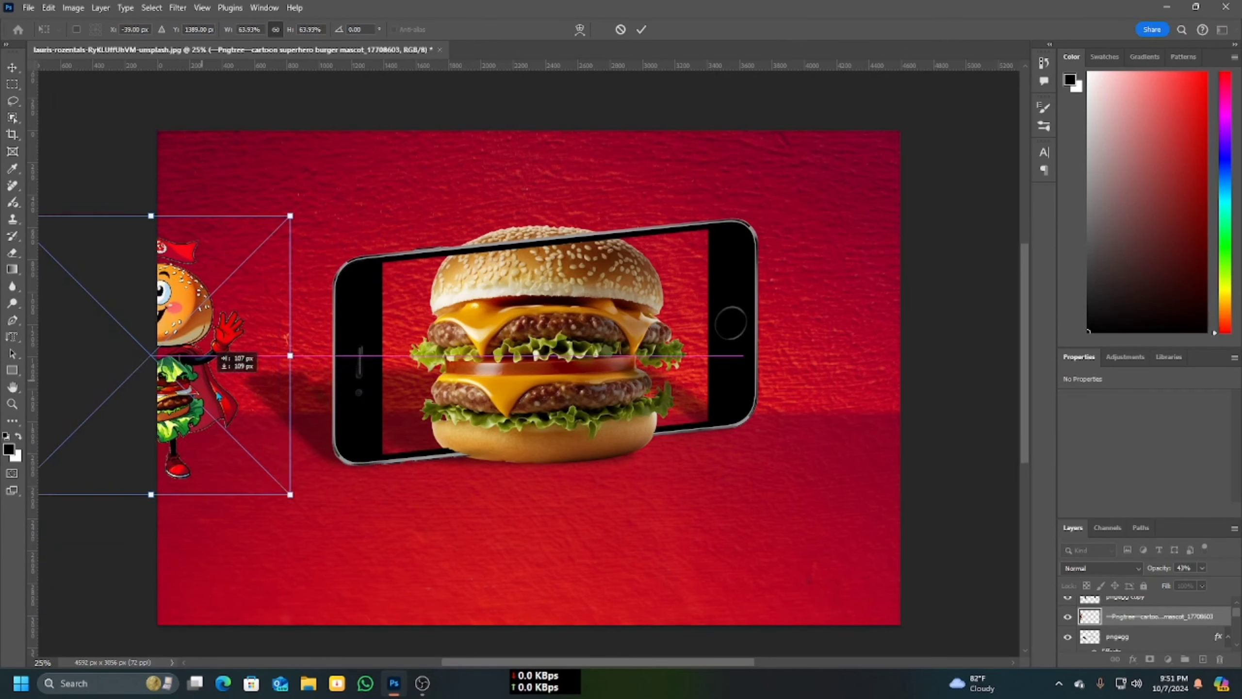
left_click_drag(238, 392, 299, 485)
left_click_drag(376, 584, 335, 542)
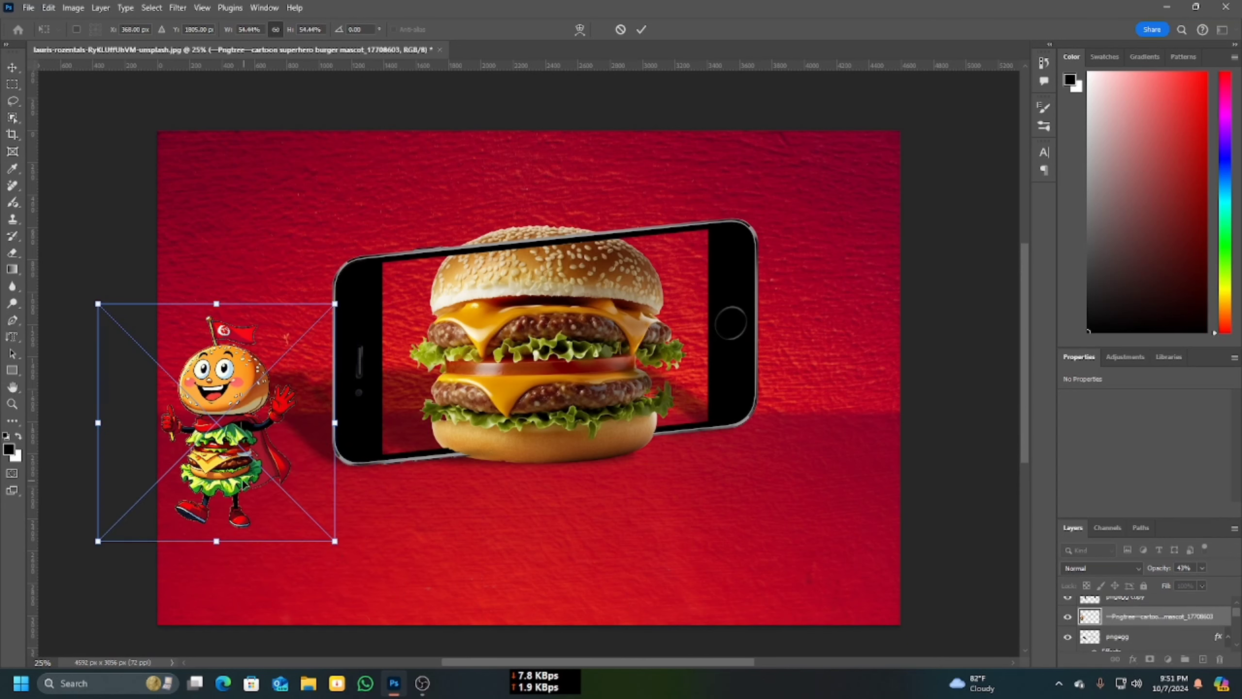
left_click_drag(242, 482, 270, 505)
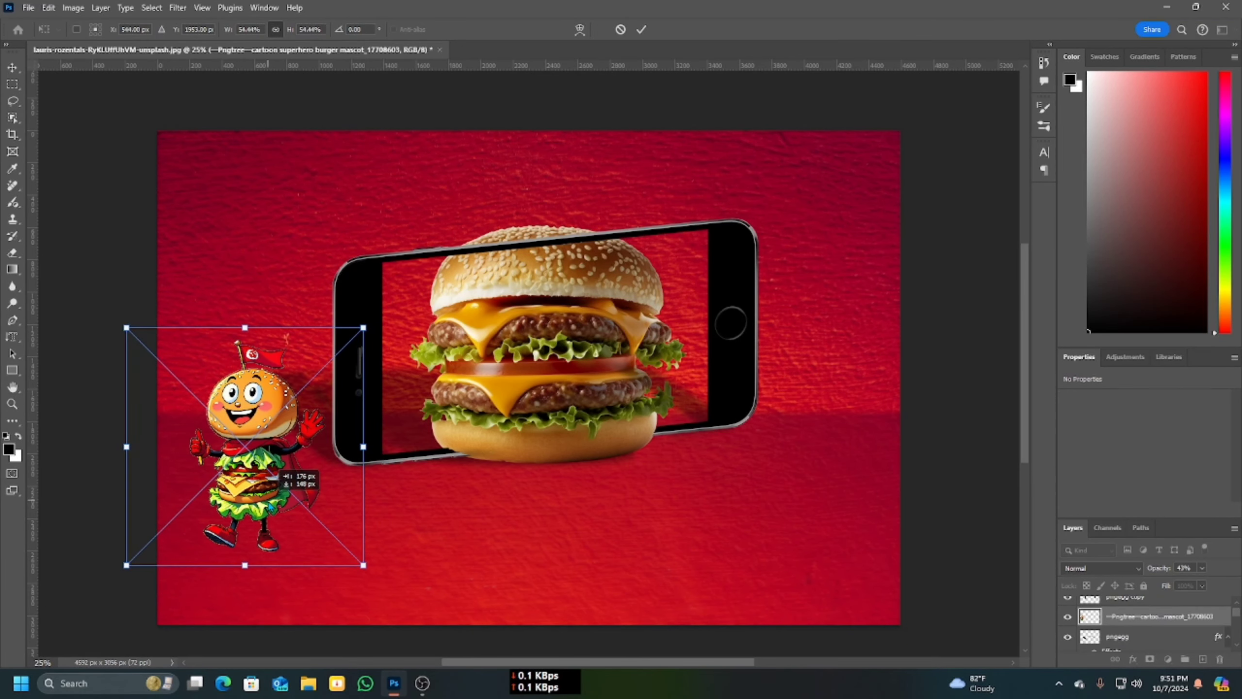
key("Return")
Duplicate the mascot layer and apply a black Color Overlay to the original mascot underneath the copy.
key("ctrl+j")
left_click(1154, 641)
left_click(1132, 659)
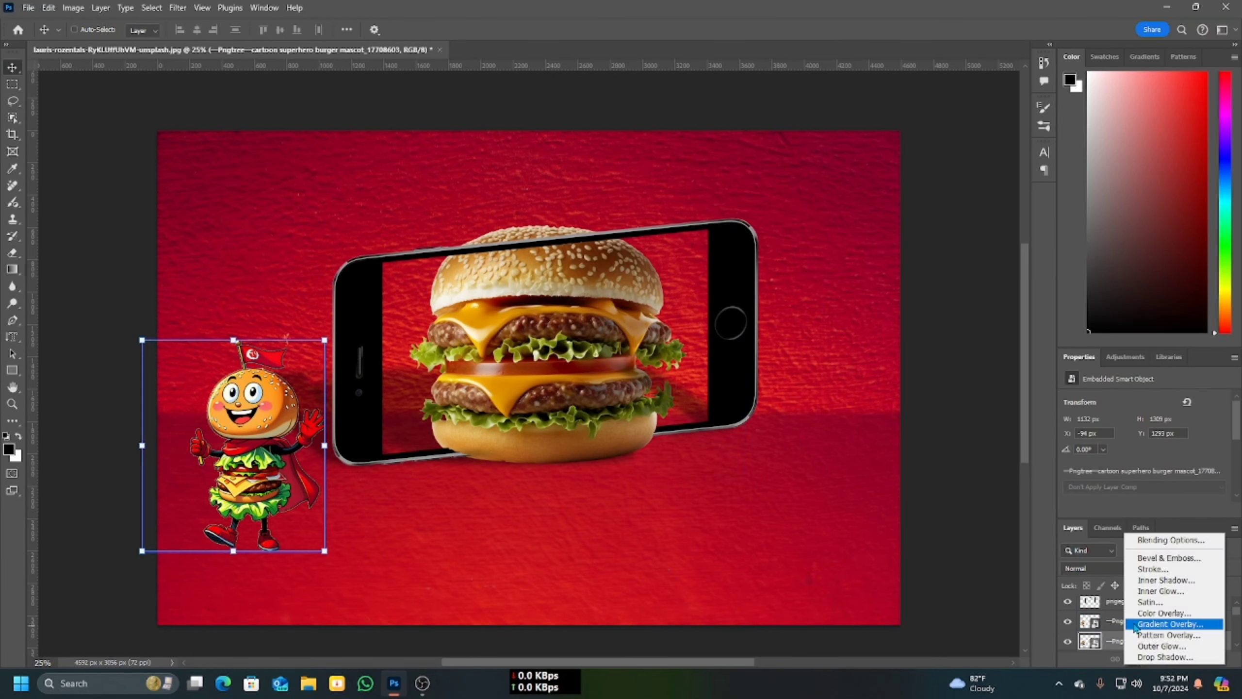
left_click(1158, 614)
left_click(818, 132)
Flatten and skew the black mascot layer into a shadow falling left behind the mascot, with its base aligned to the shoes.
key("ctrl+t")
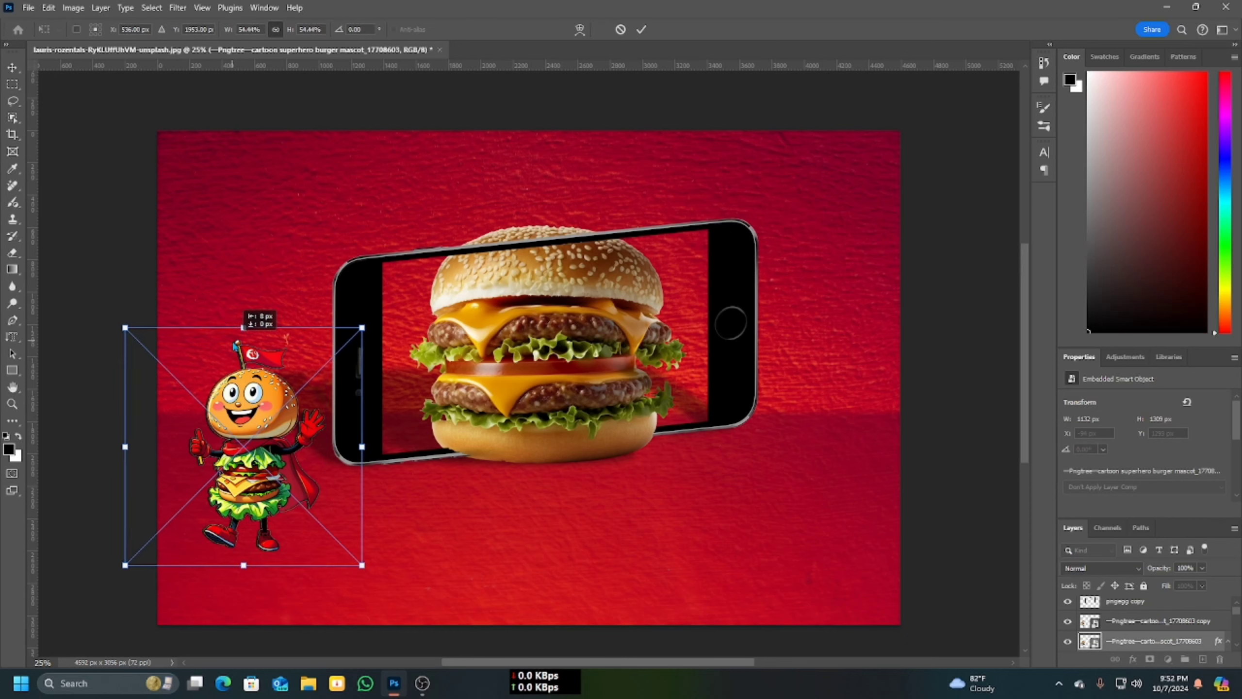
left_click_drag(235, 343, 169, 406)
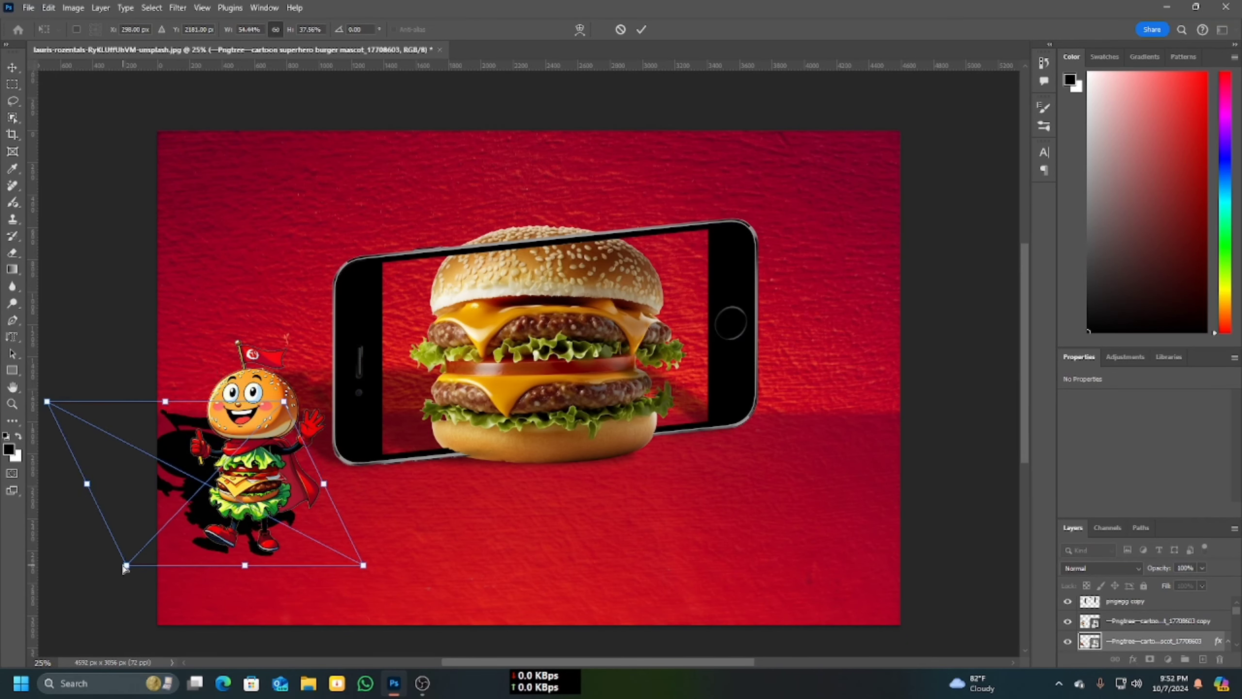
left_click_drag(125, 568, 130, 560)
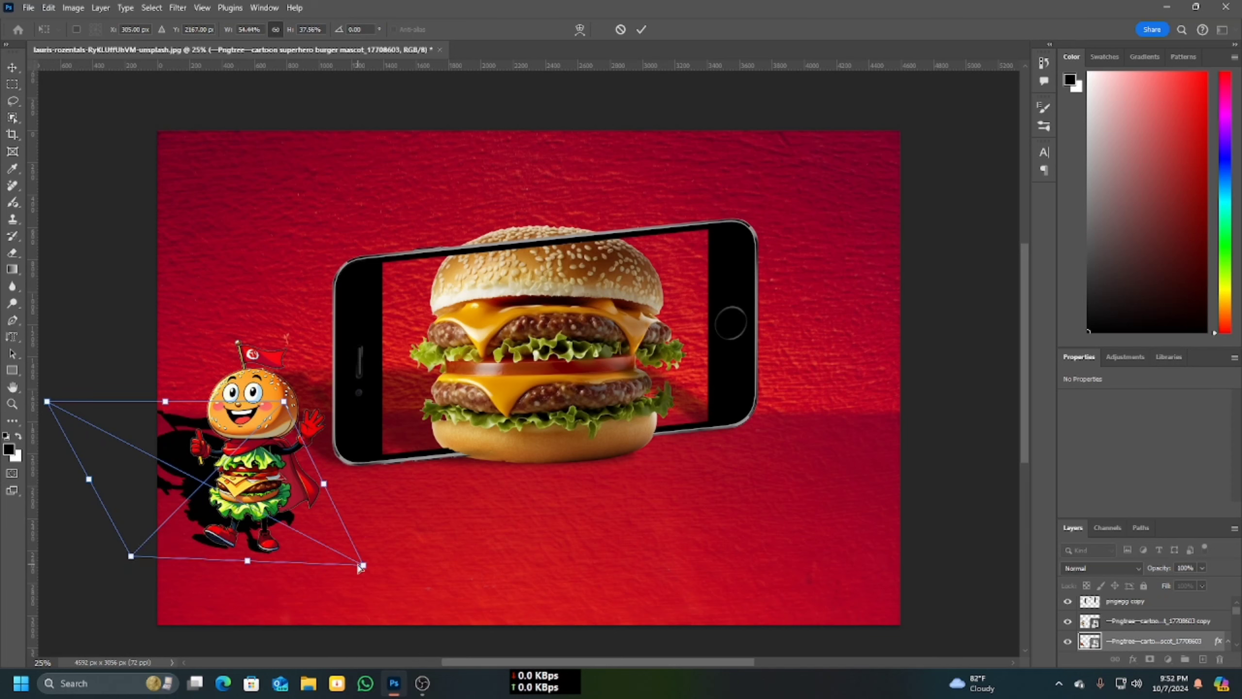
left_click_drag(361, 567, 375, 563)
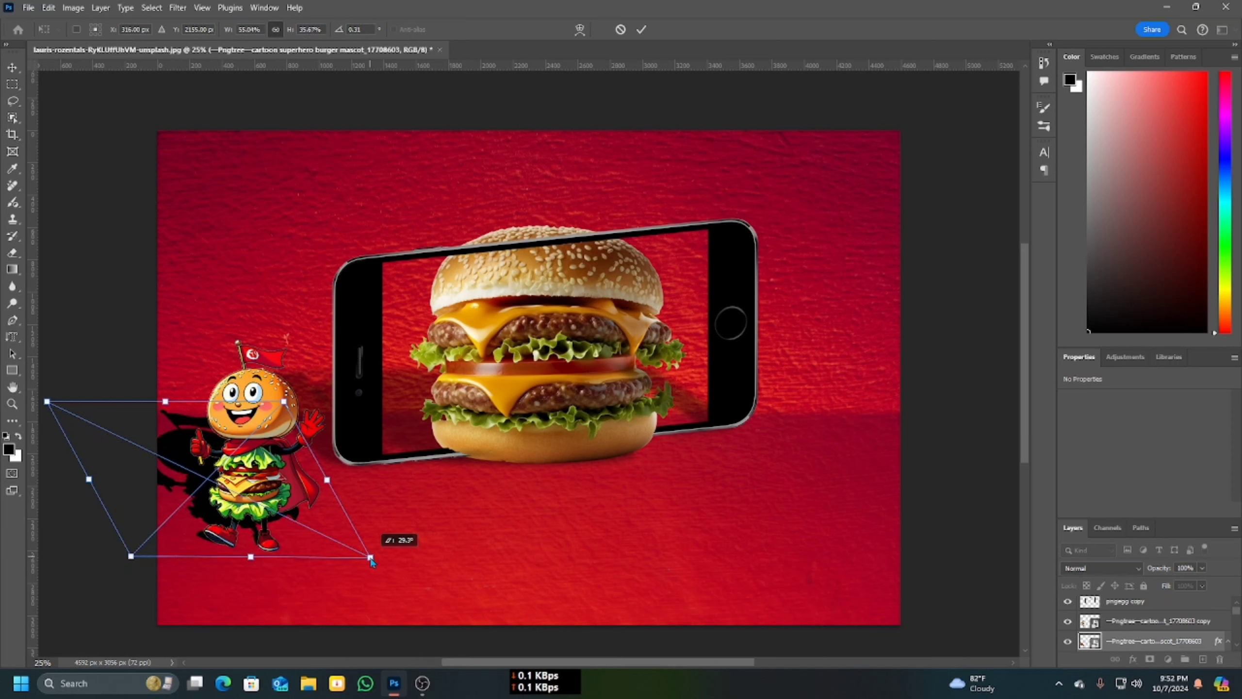
left_click_drag(130, 556, 127, 559)
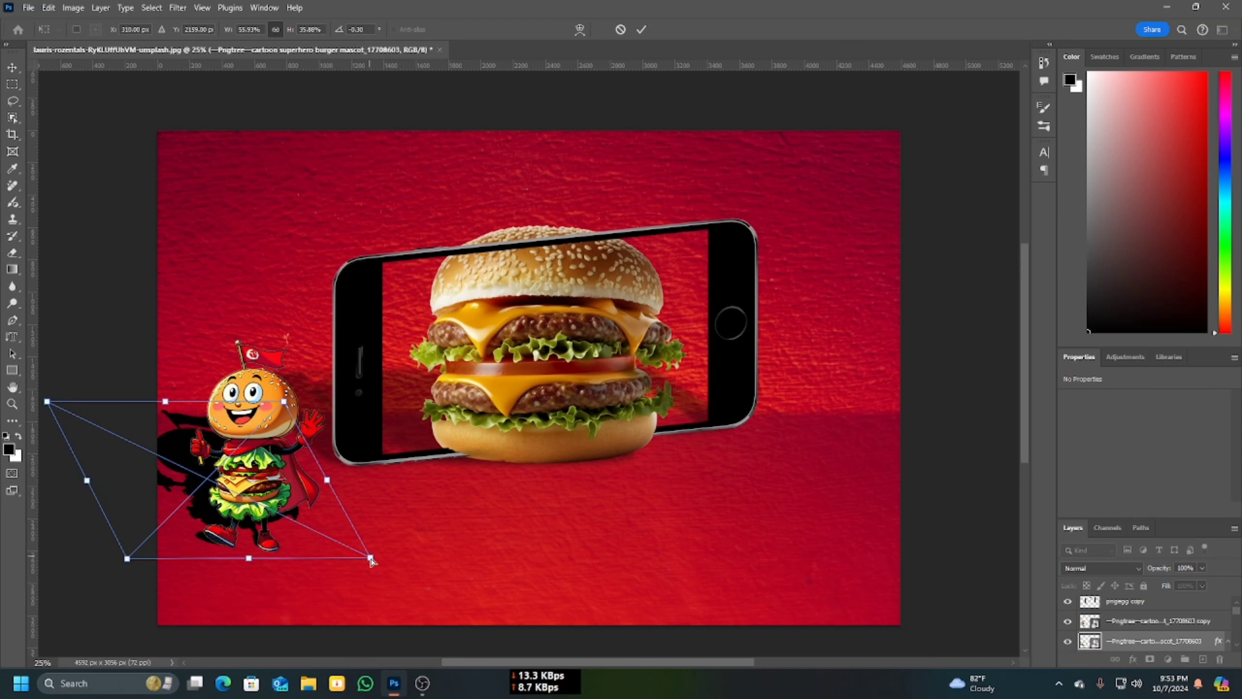
key("Return")
Apply an 18.8-pixel Gaussian Blur to the mascot's shadow layer and lower its opacity to 42%.
left_click(178, 7)
mouse_move(254, 172)
left_click(372, 227)
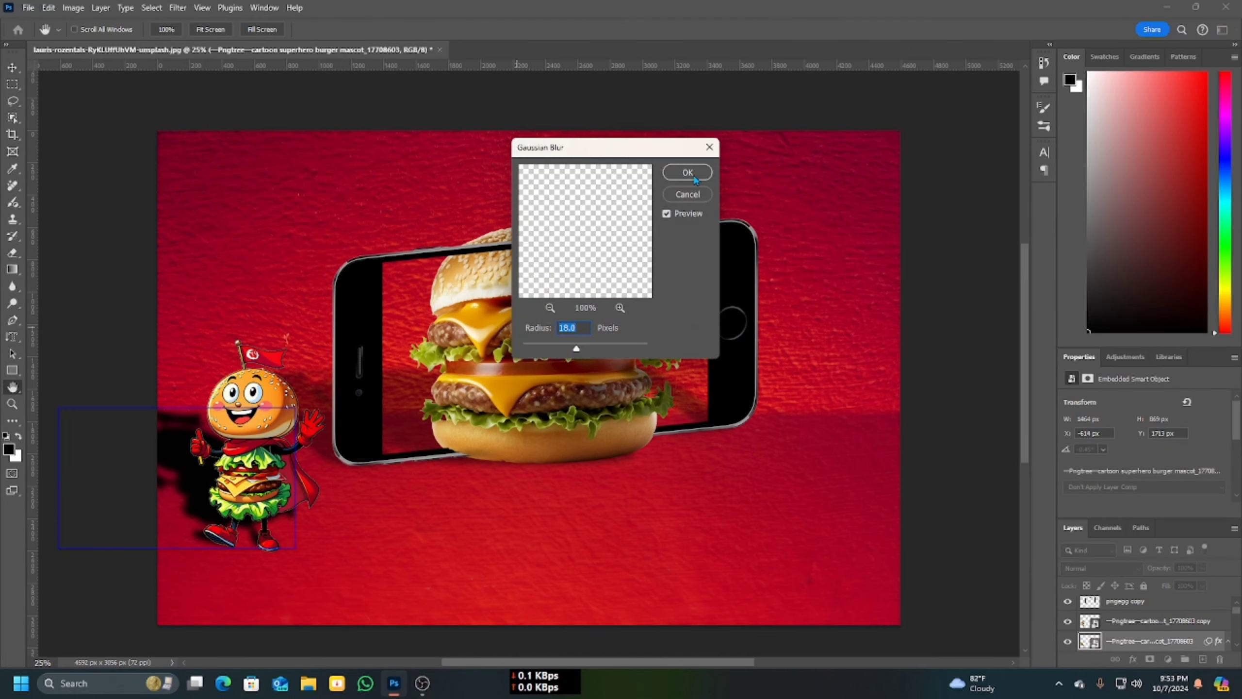
left_click(693, 177)
left_click_drag(1181, 586, 1177, 583)
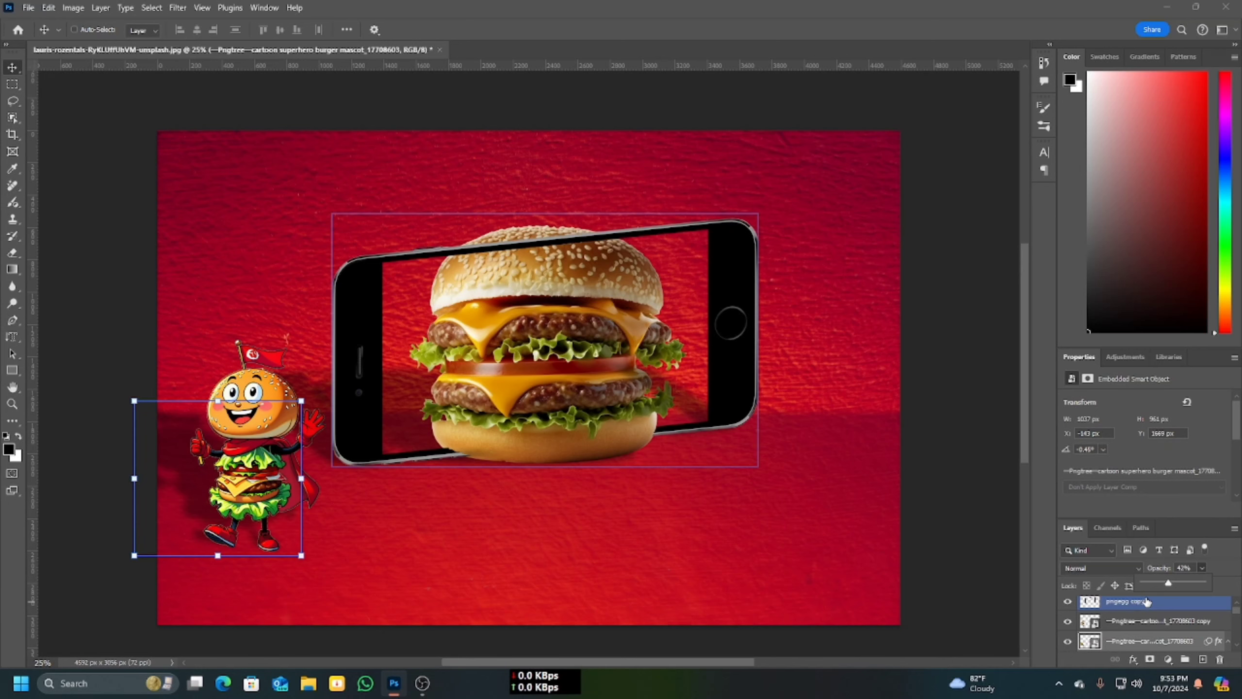
Place the food logo restaurant image in the canvas's upper-left corner, scaled to about 567 px wide.
left_click(28, 8)
left_click(84, 292)
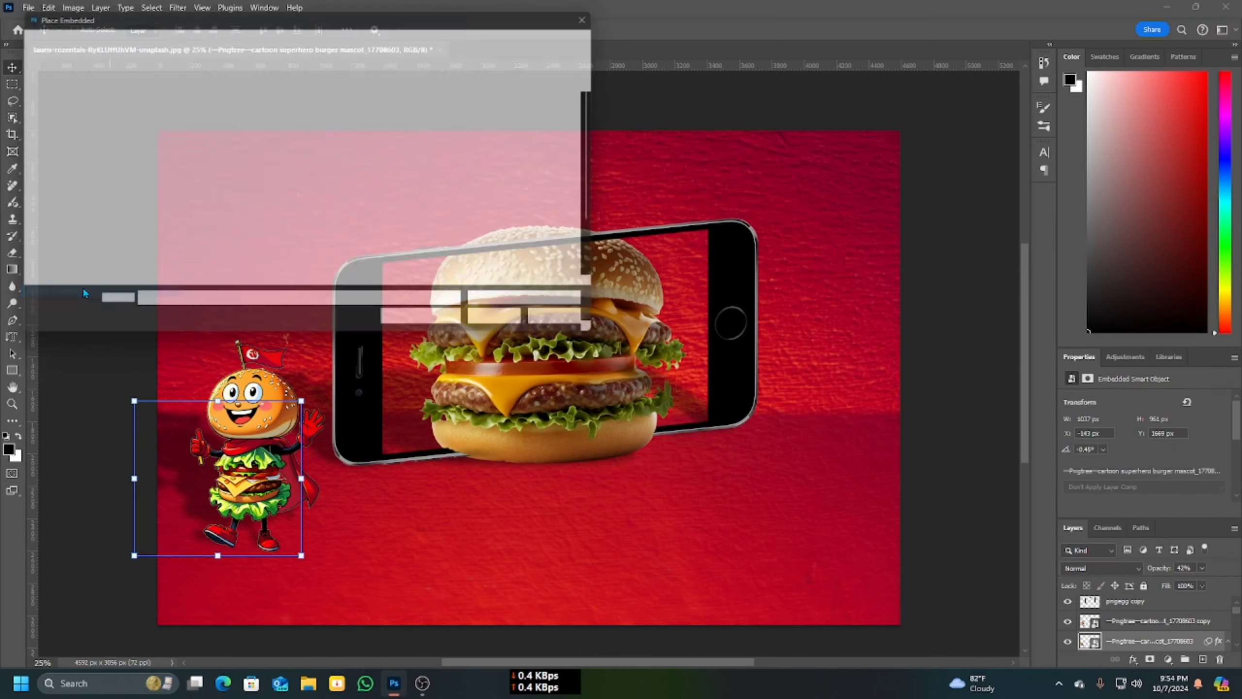
scroll(376, 215, "down", 3)
double_click(152, 242)
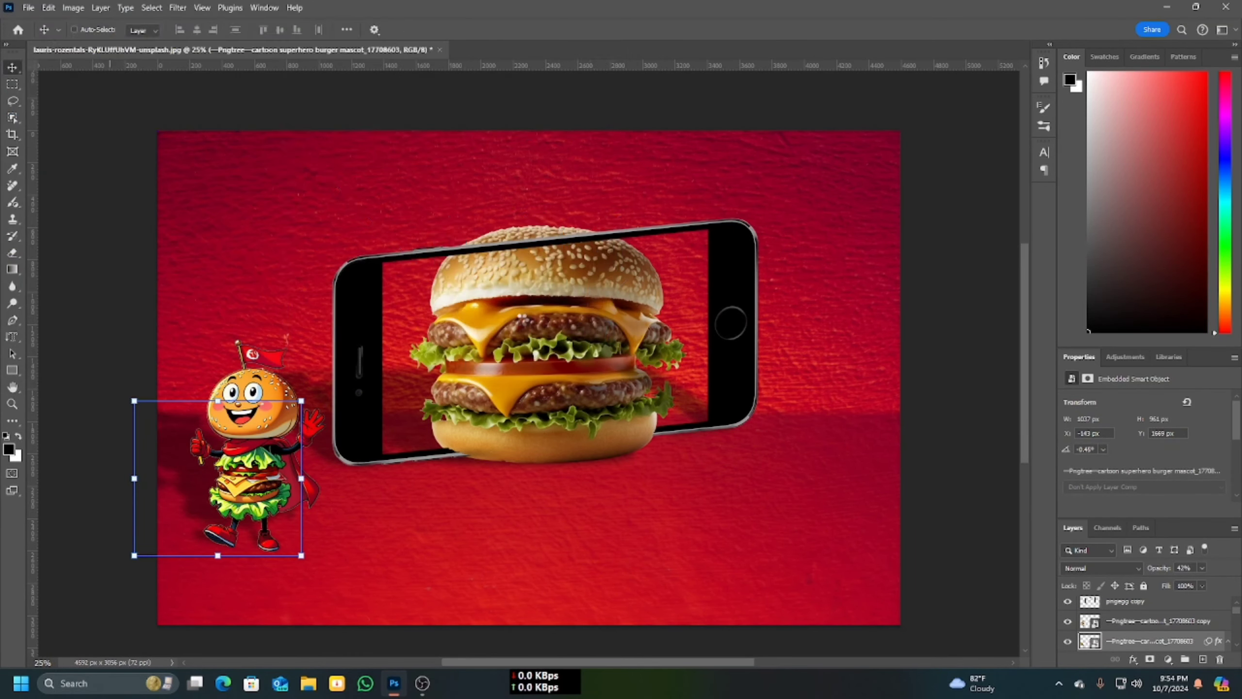
left_click_drag(775, 624, 370, 317)
left_click_drag(346, 203, 205, 205)
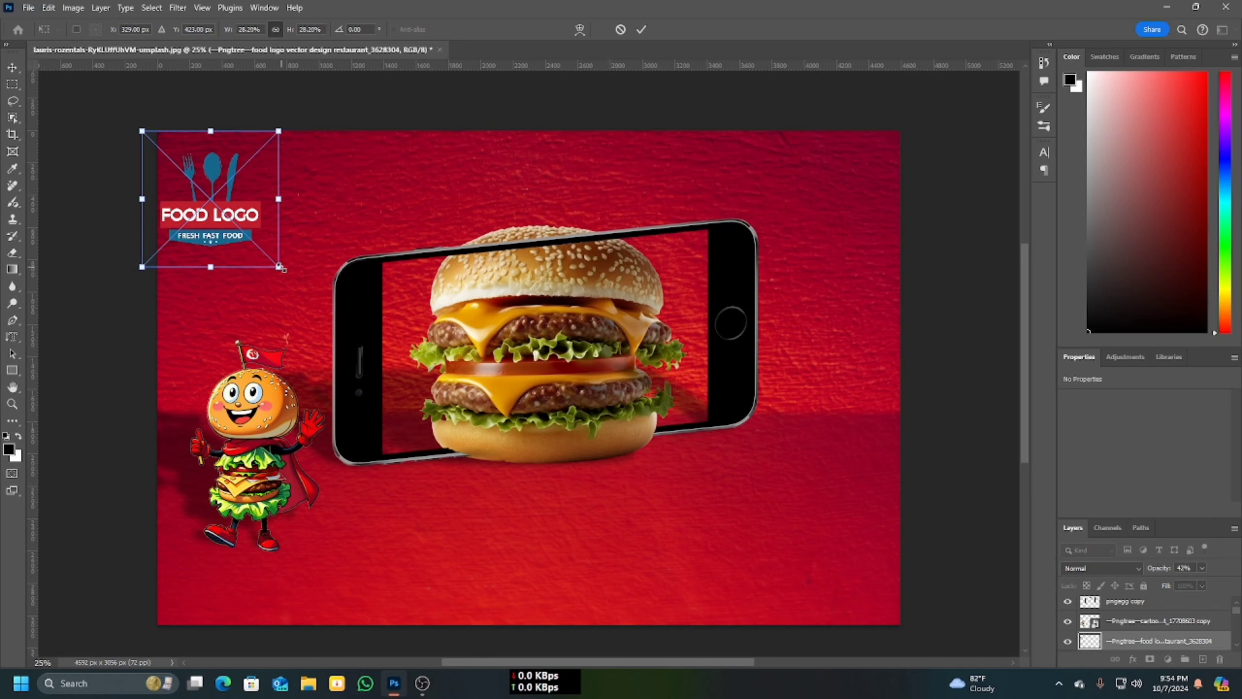
left_click_drag(280, 267, 268, 254)
left_click_drag(209, 214, 223, 204)
key("Return")
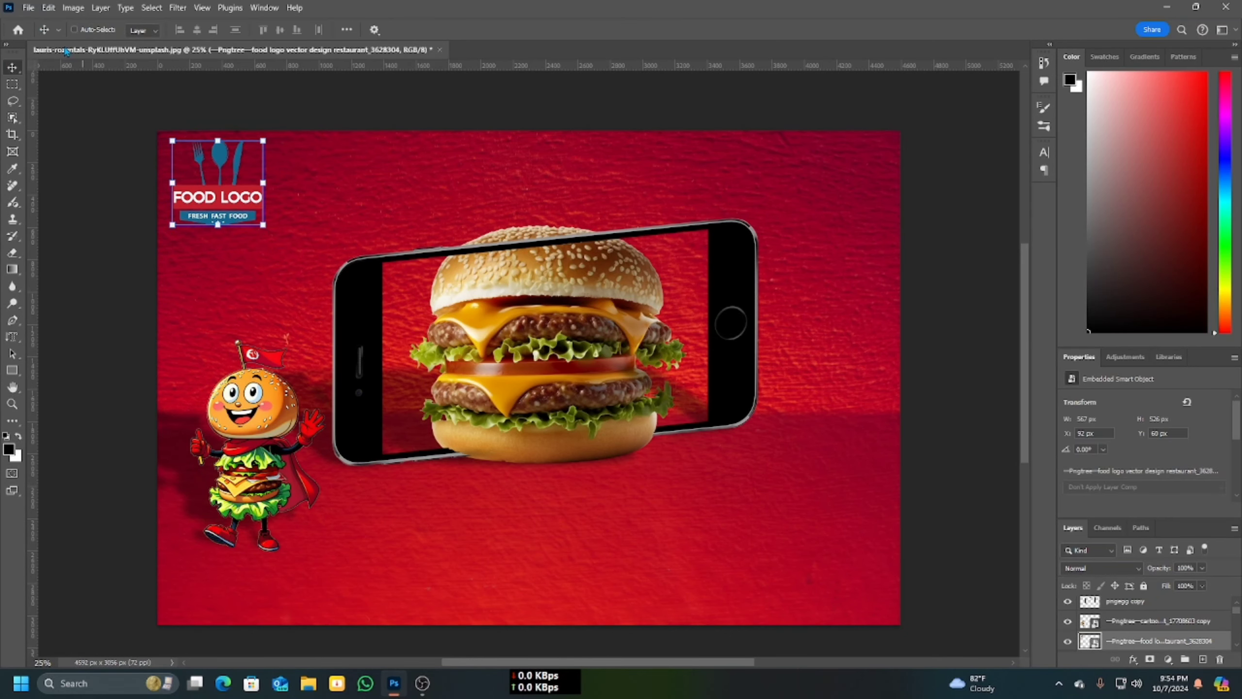
Place the special offer sale tag image in the canvas's lower-right corner, scaled to about 73%.
left_click(28, 7)
left_click(76, 290)
scroll(236, 209, "down", 2)
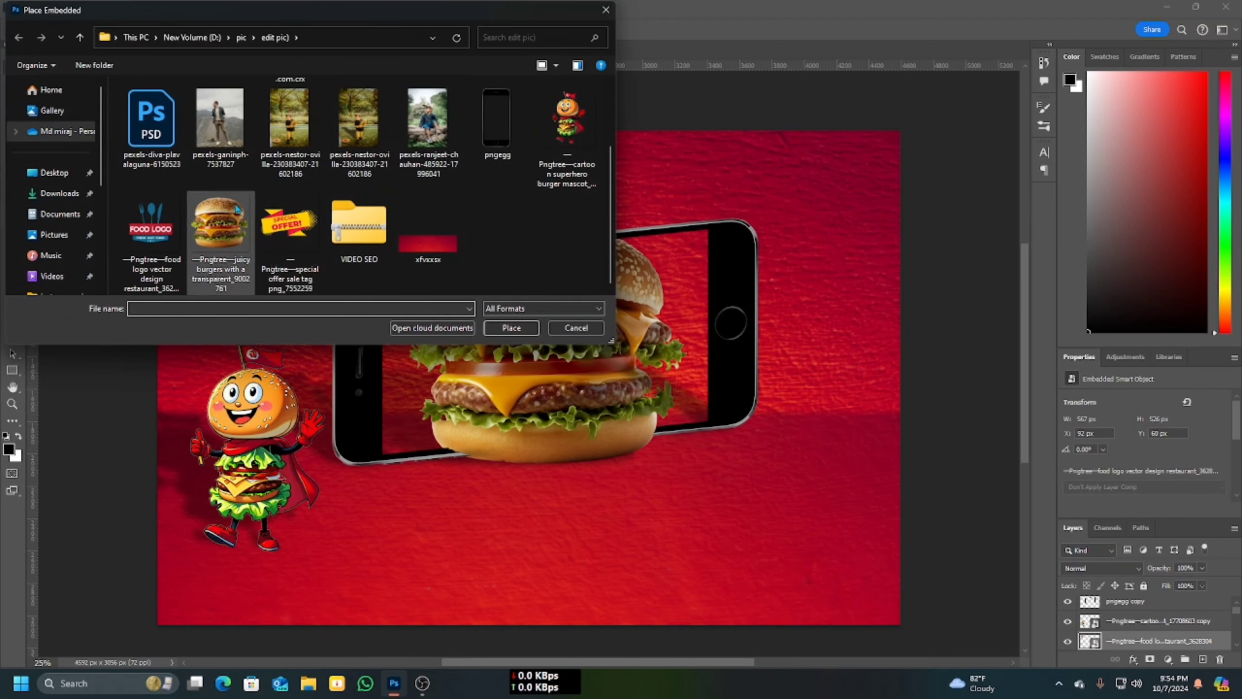
left_click(288, 223)
left_click(511, 328)
left_click_drag(572, 398, 783, 559)
left_click_drag(905, 378, 815, 466)
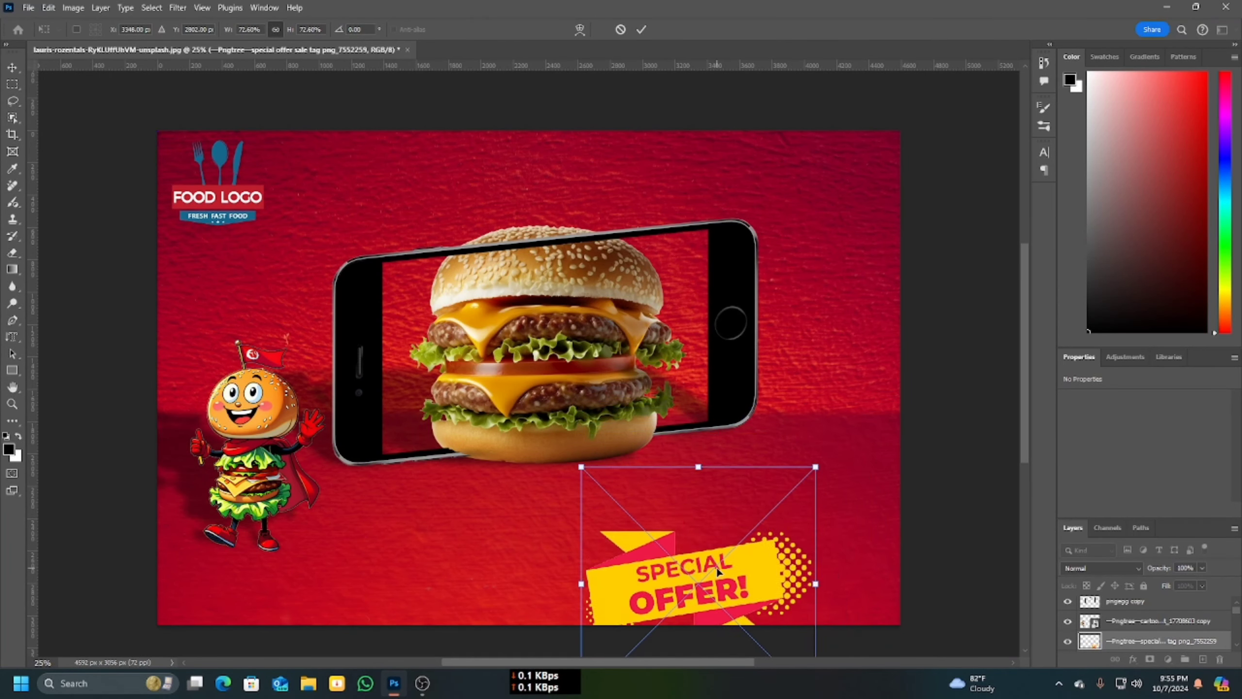
left_click_drag(718, 571, 797, 550)
key("Return")
Duplicate the special offer tag layer and apply a black Color Overlay to the copy.
key("ctrl+j")
left_click(1133, 659)
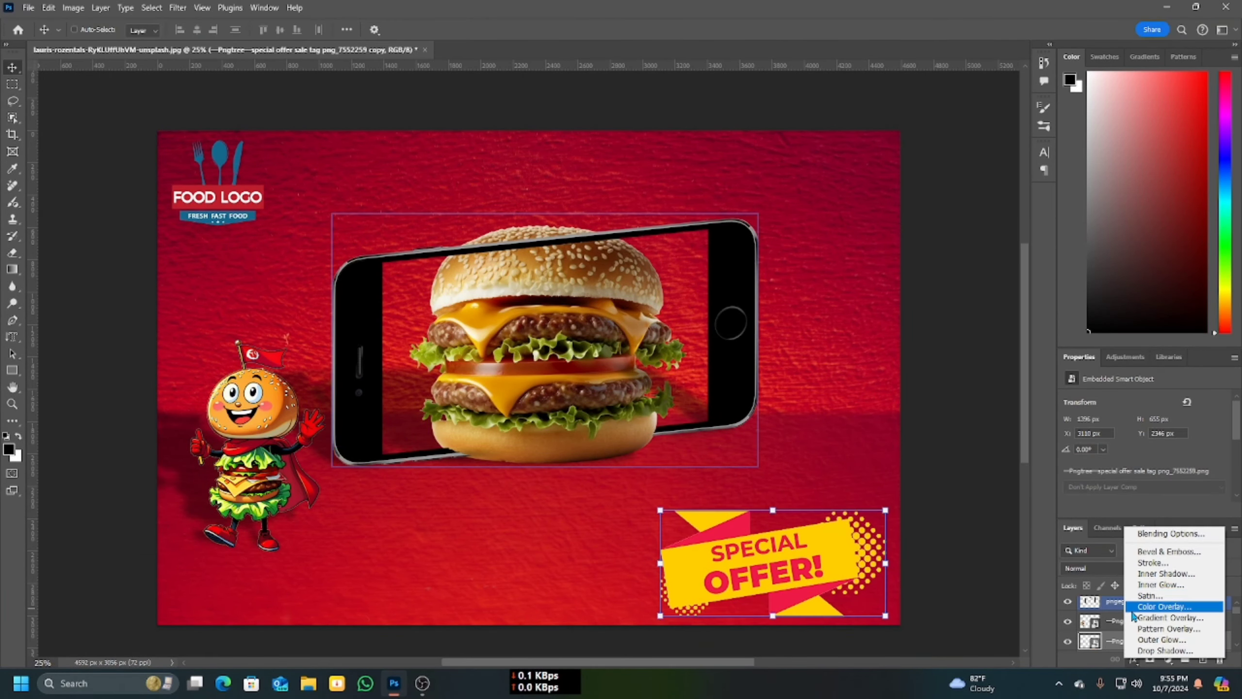
left_click(1134, 609)
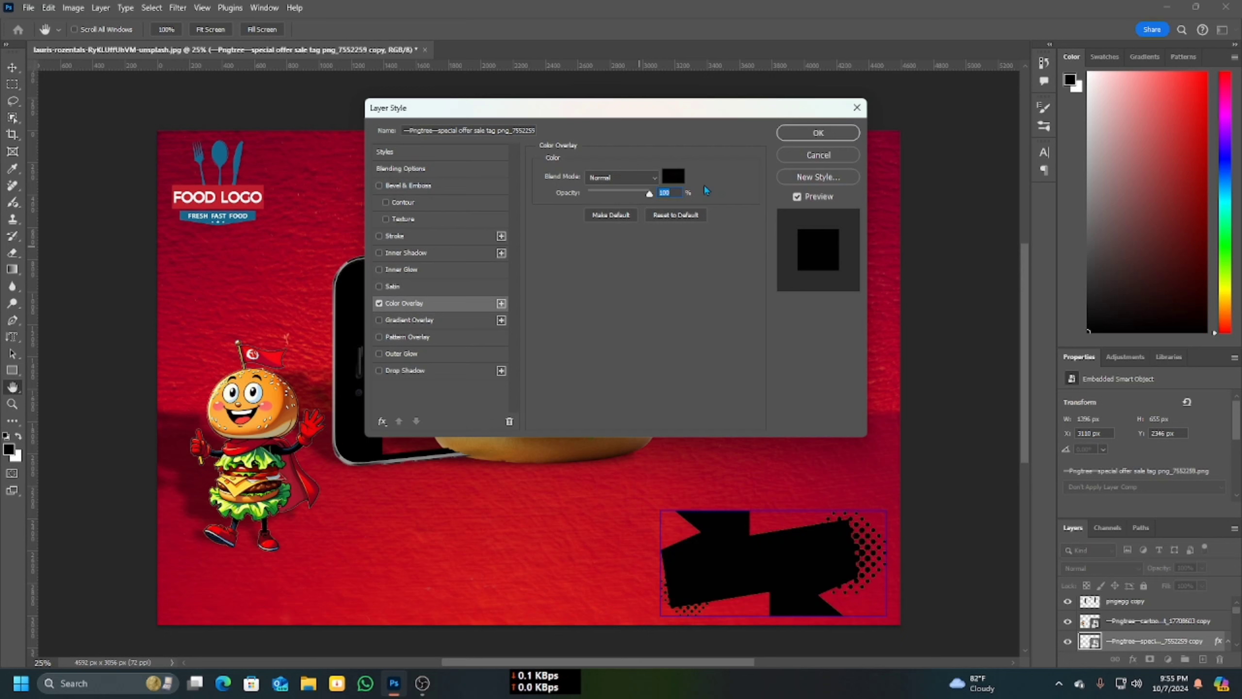
left_click(818, 132)
Reorder the black tag copy beneath the special offer tag and position it directly behind the tag in the lower-right corner.
left_click_drag(826, 573, 608, 572)
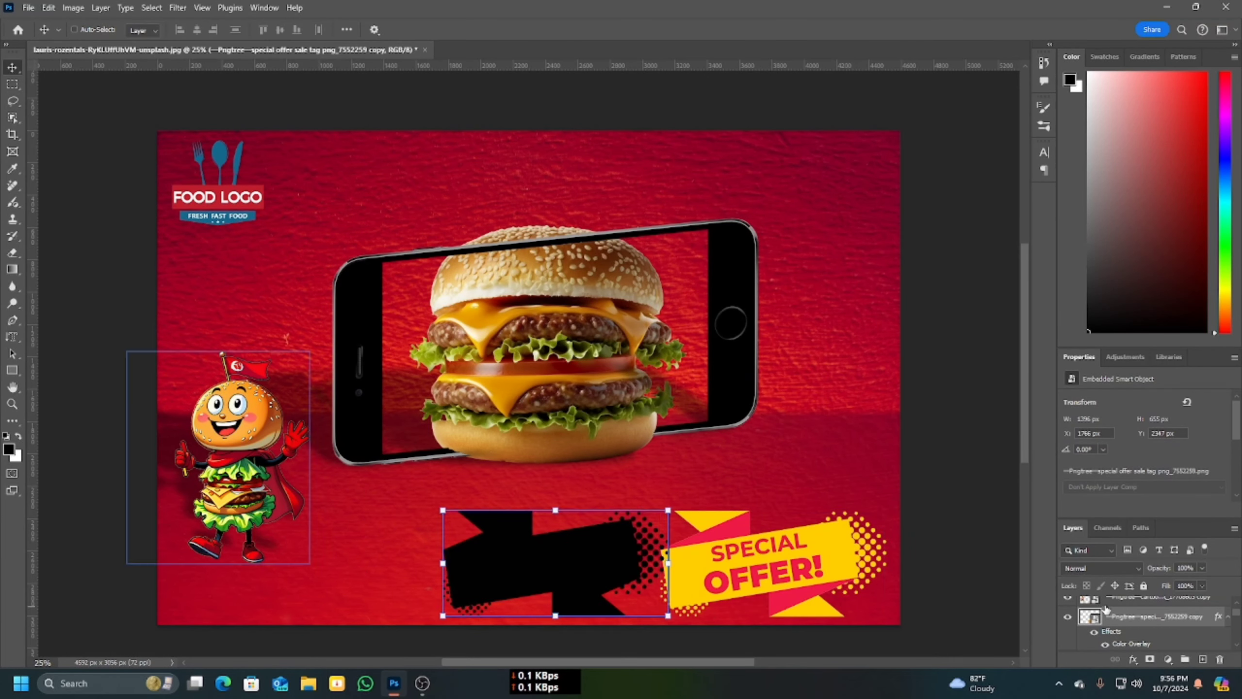
scroll(1123, 603, "down", 1)
left_click(1110, 644)
left_click_drag(803, 574, 821, 567)
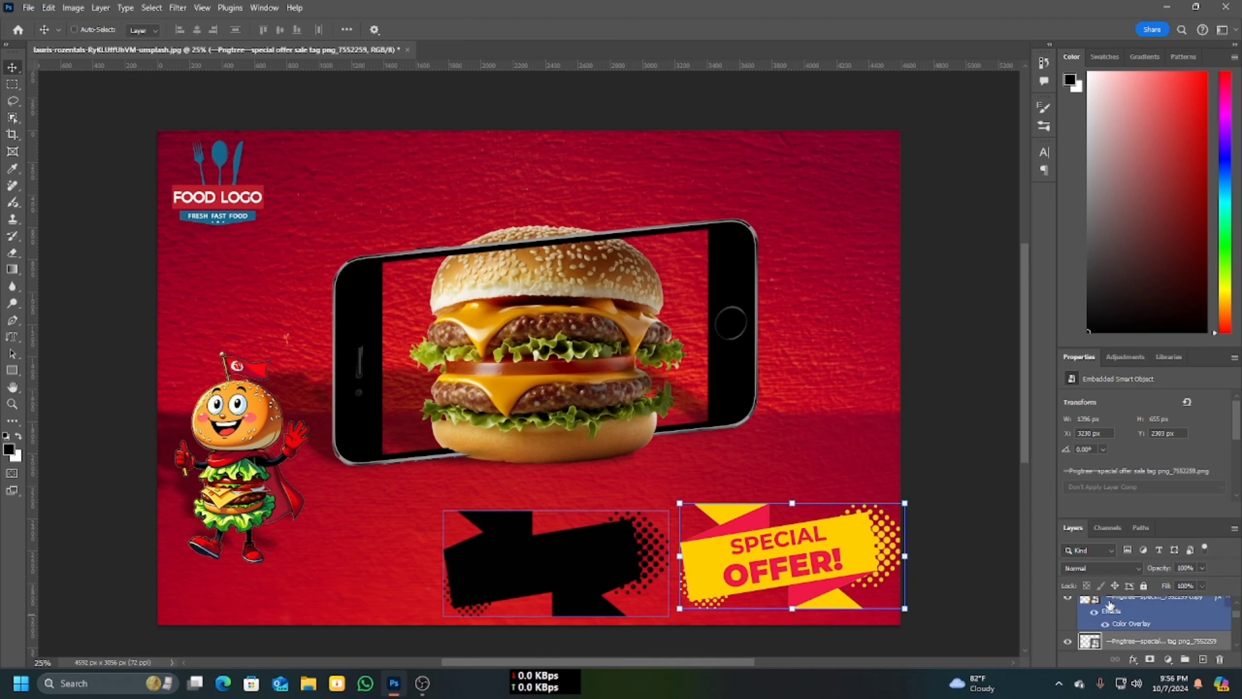
left_click_drag(1112, 600, 1111, 648)
left_click_drag(733, 556, 725, 568)
left_click_drag(614, 571, 705, 573)
left_click_drag(647, 569, 796, 548)
Skew the black tag copy up and to the left so it forms a cast shadow behind the special offer tag.
key("ctrl+t")
left_click_drag(793, 441, 721, 432)
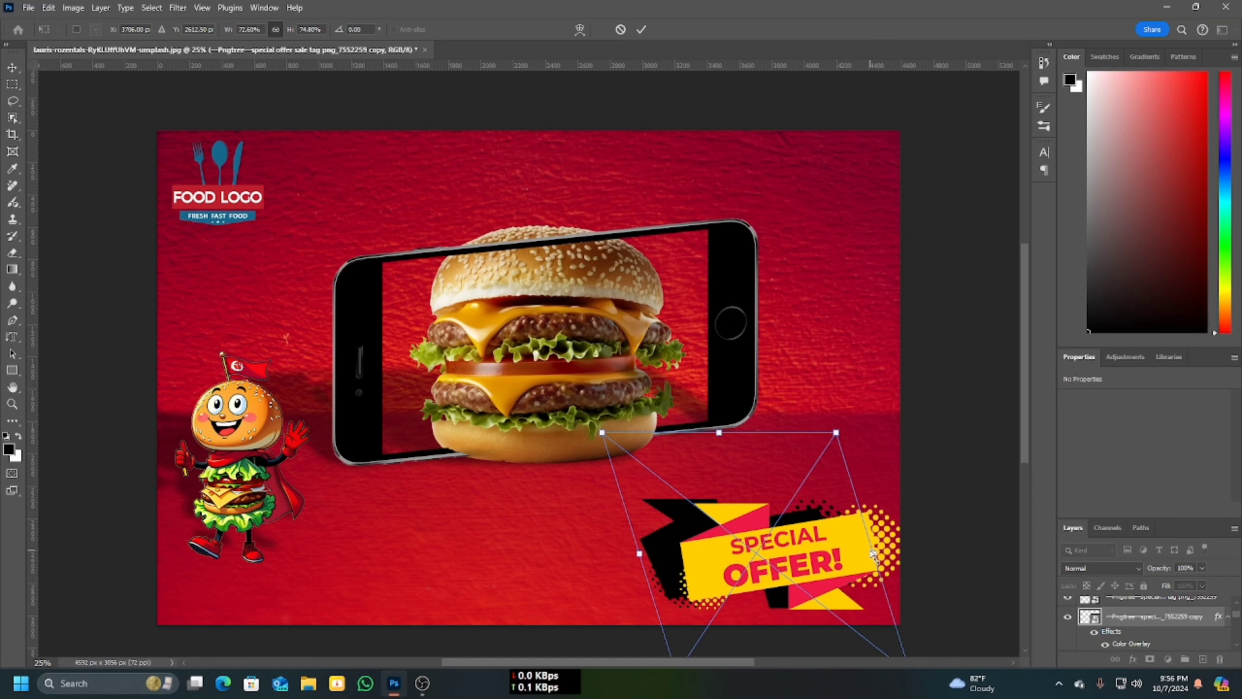
left_click_drag(875, 562, 877, 552)
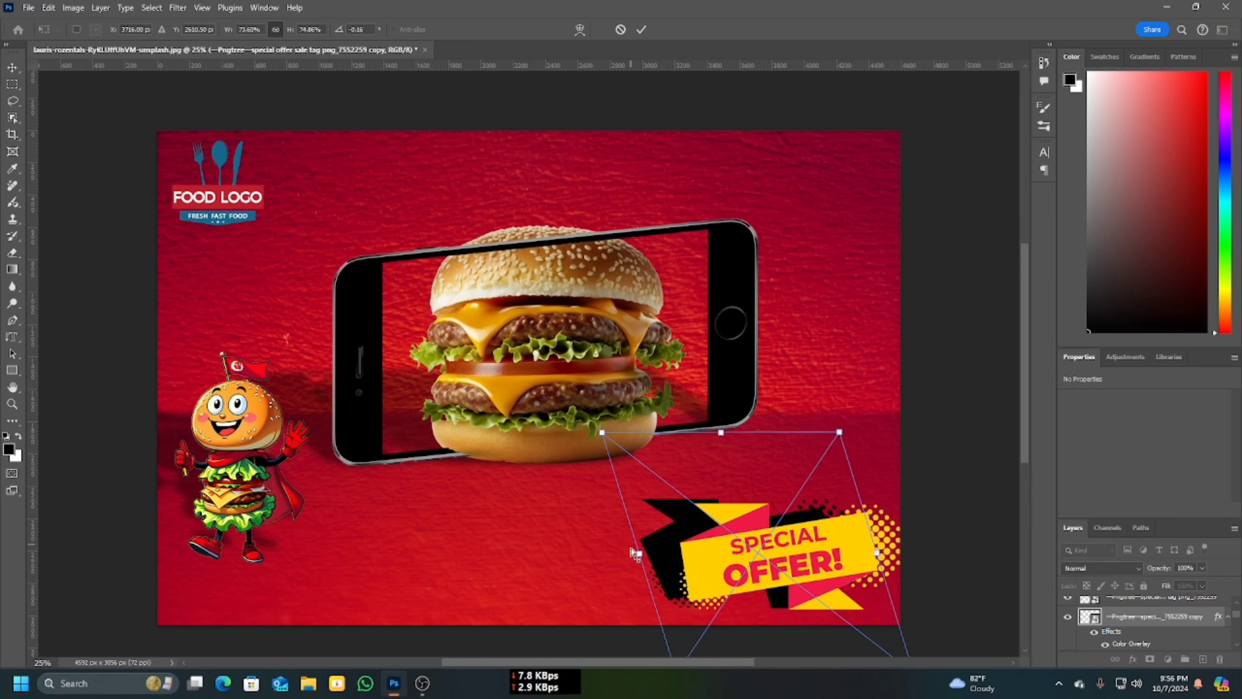
key("Return")
Apply a Gaussian Blur to the special offer tag's shadow layer and lower its opacity.
left_click(178, 7)
mouse_move(283, 177)
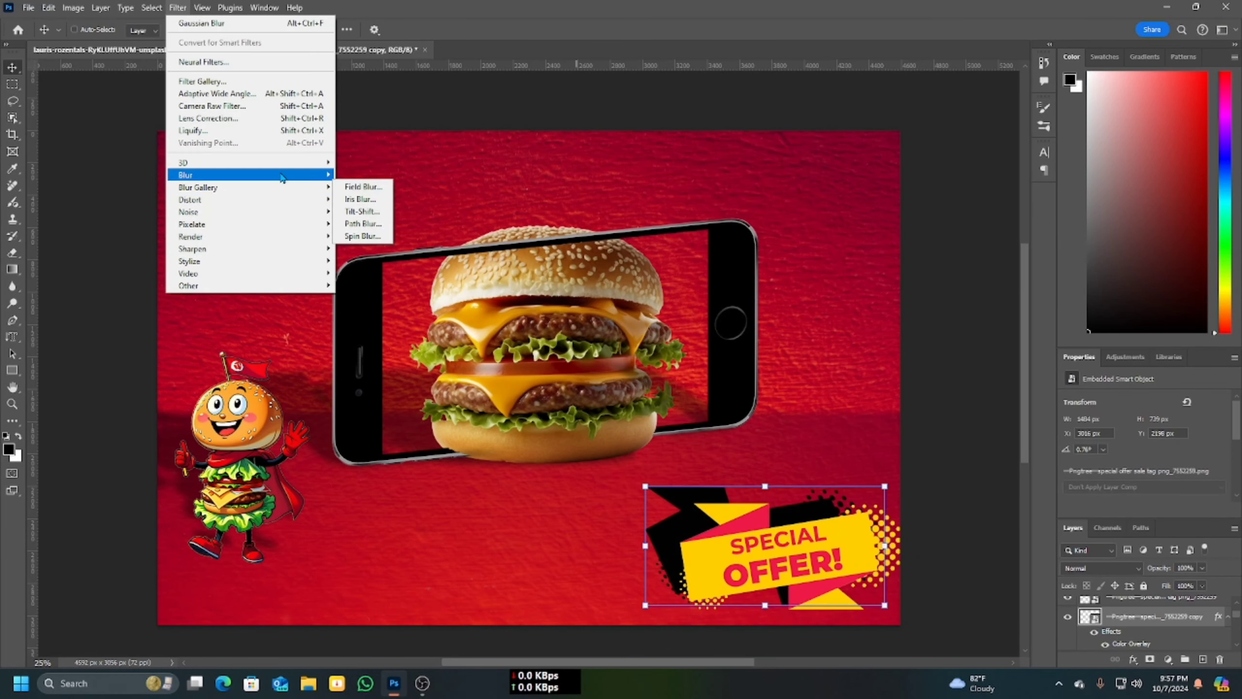
left_click(371, 226)
left_click(688, 174)
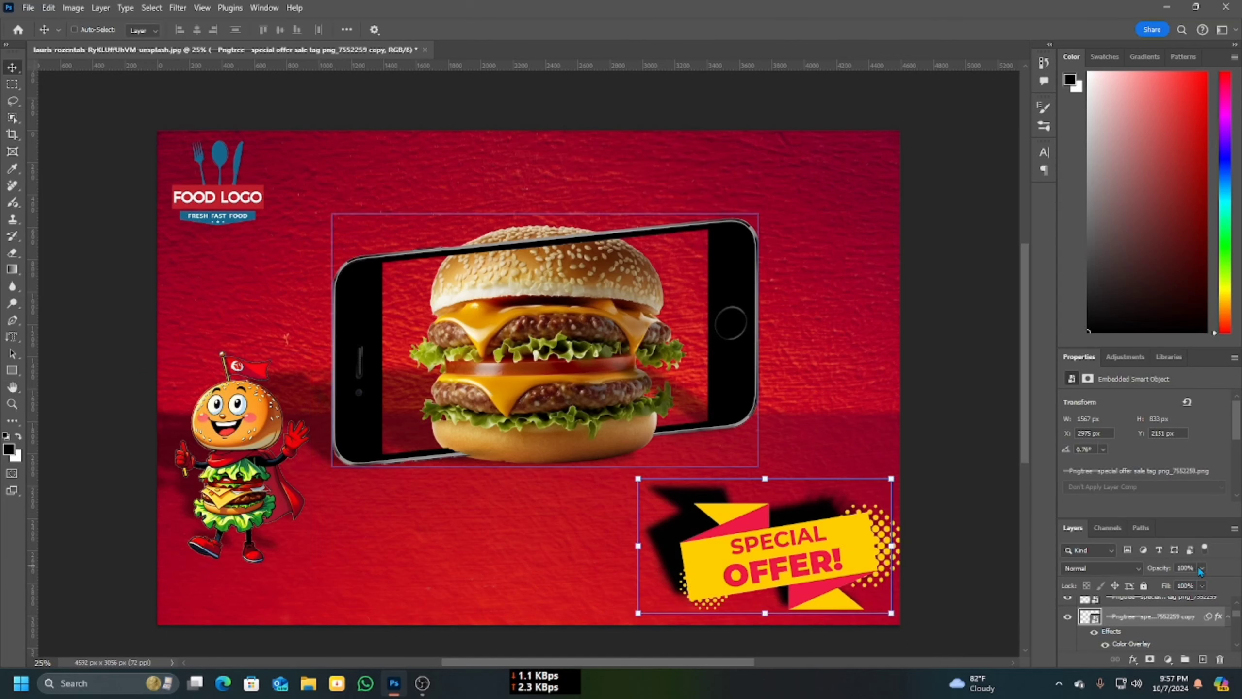
left_click(1202, 568)
left_click_drag(1186, 583, 1179, 585)
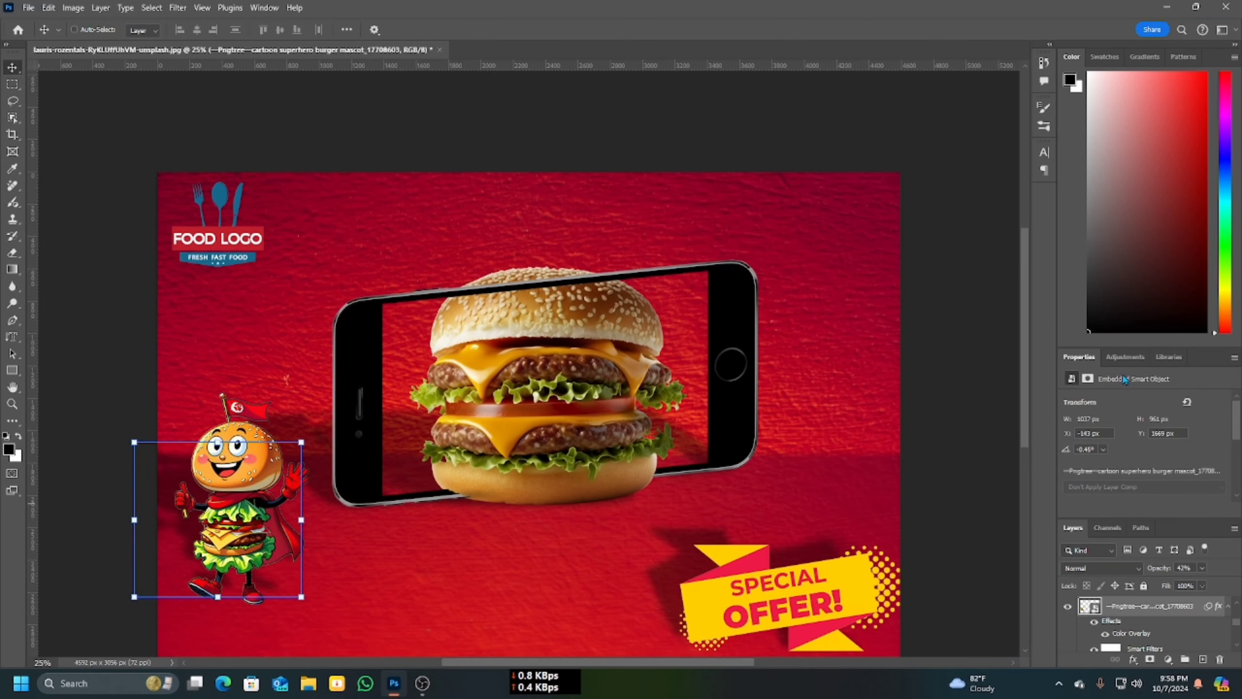
Apply the Portraits - Darker adjustment preset above the mascot's shadow layer to darken the background.
left_click(1125, 357)
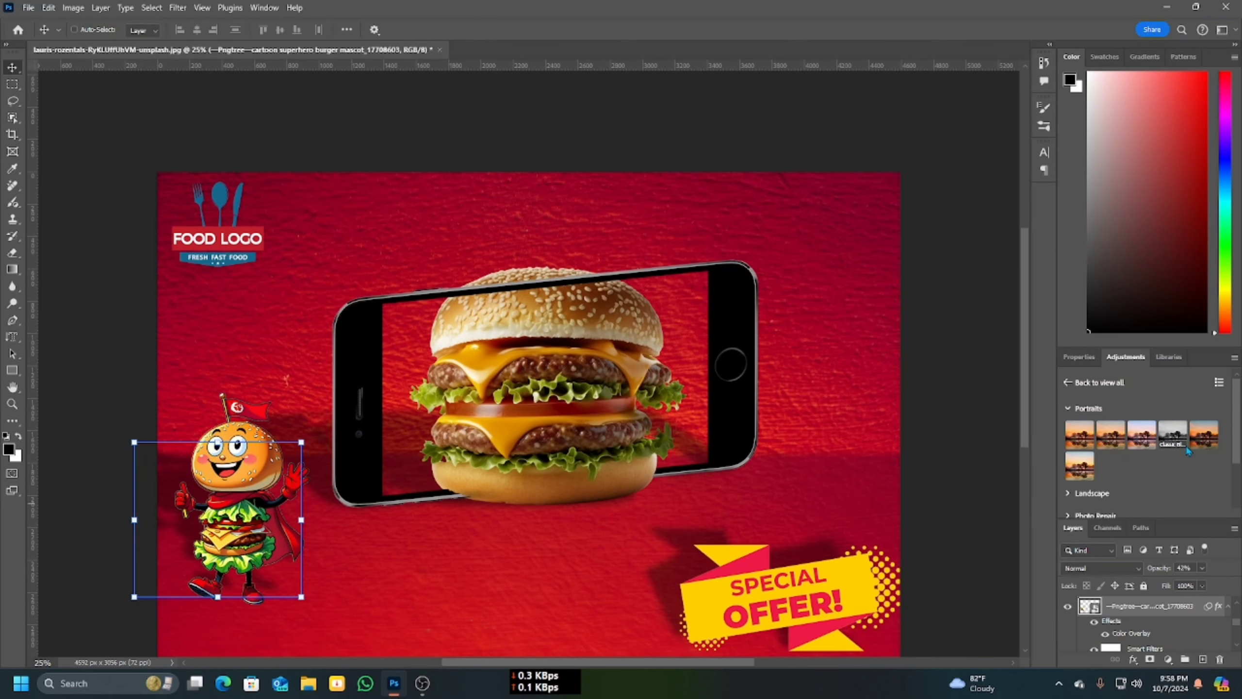
left_click(1205, 437)
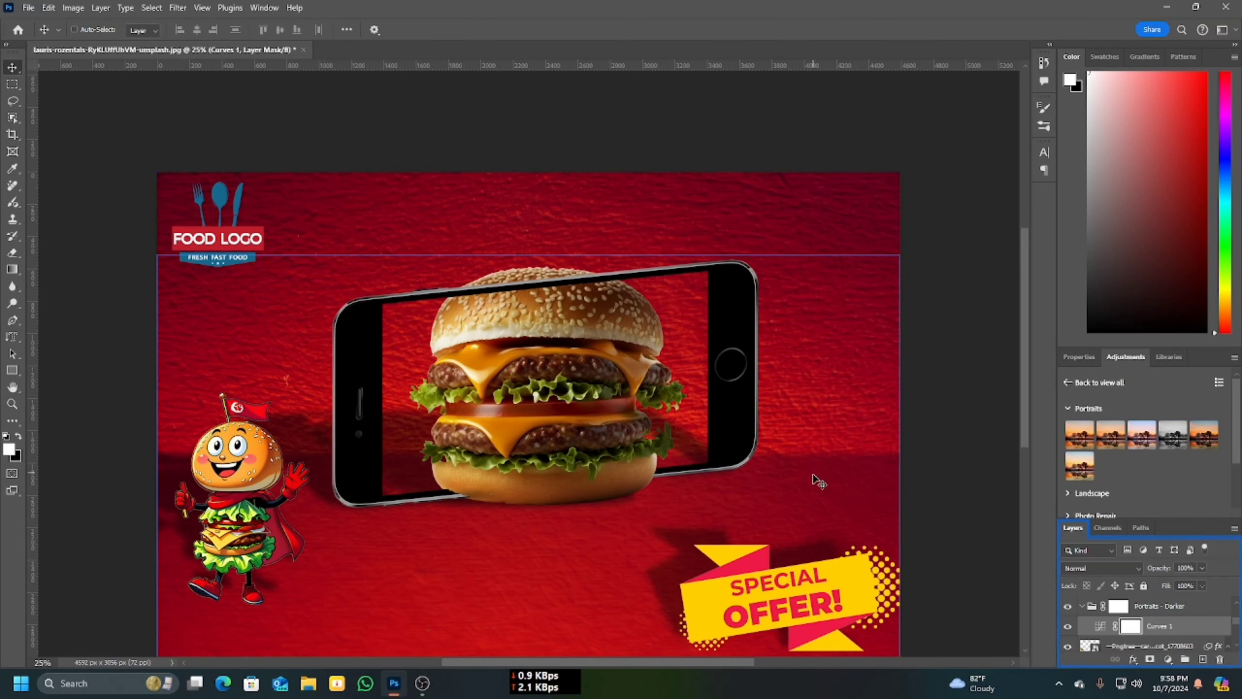
scroll(809, 254, "down", 2)
Open the file commands for the burger composite.
left_click(28, 7)
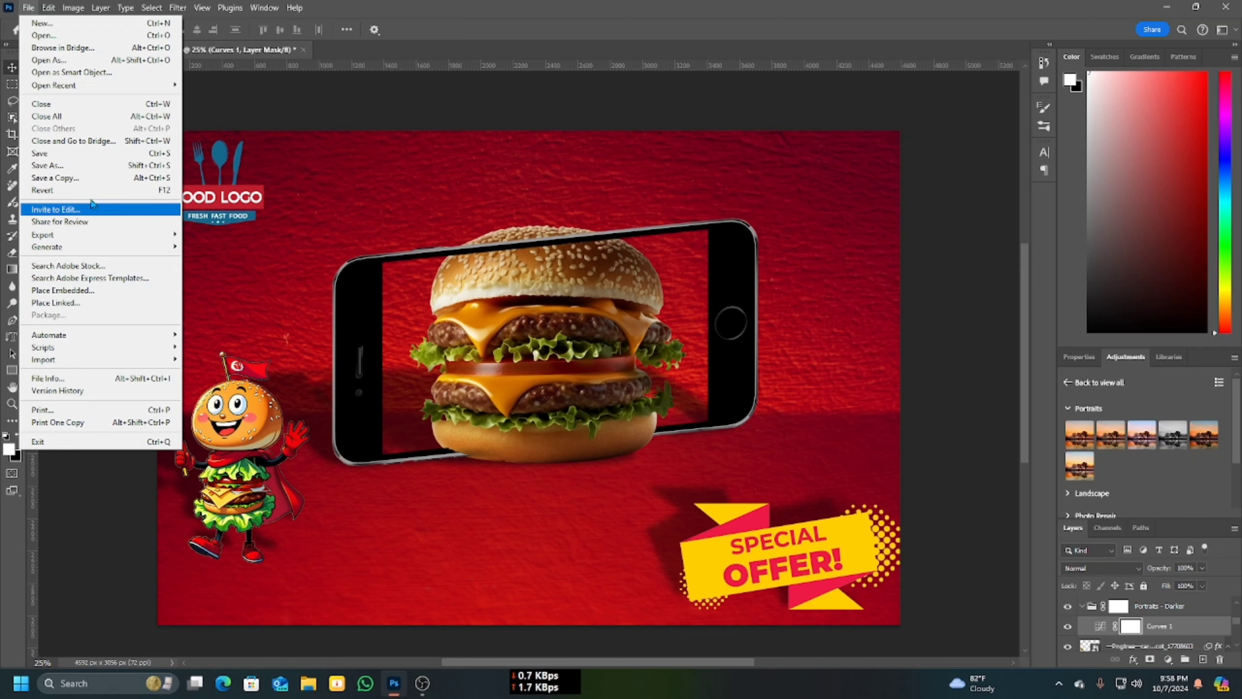